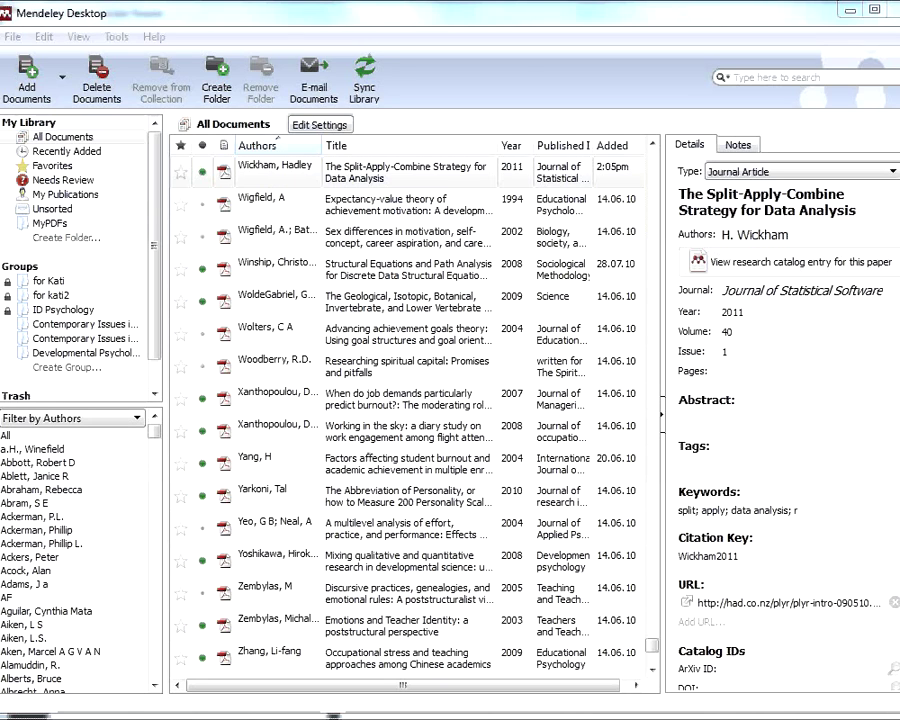
- Star the Split-Apply-Combine paper as a favourite, cancelling the title edit so the title stays unchanged
click(348, 173)
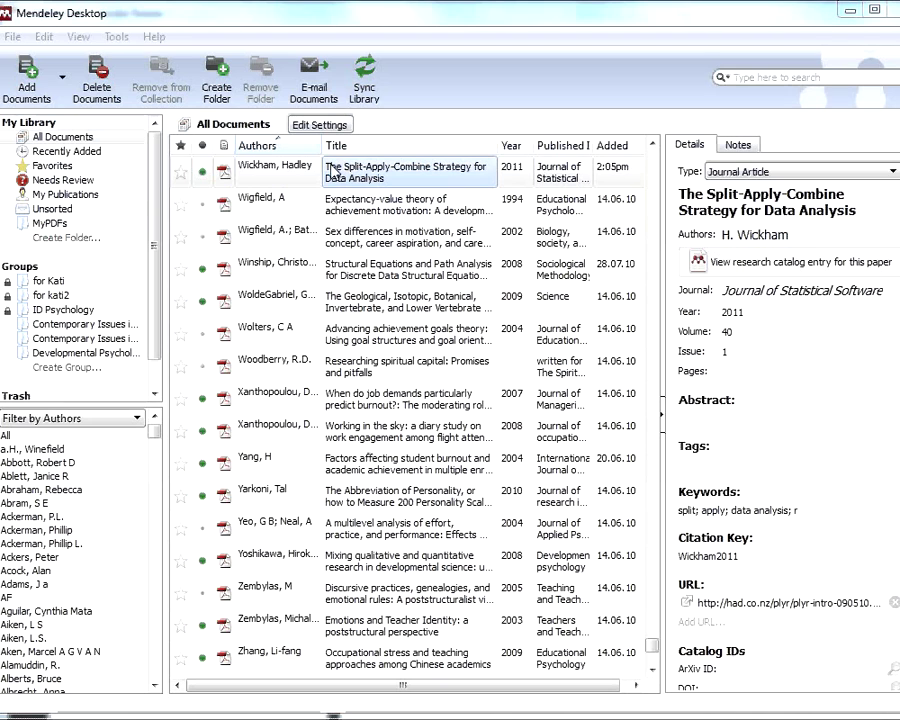
key(Return)
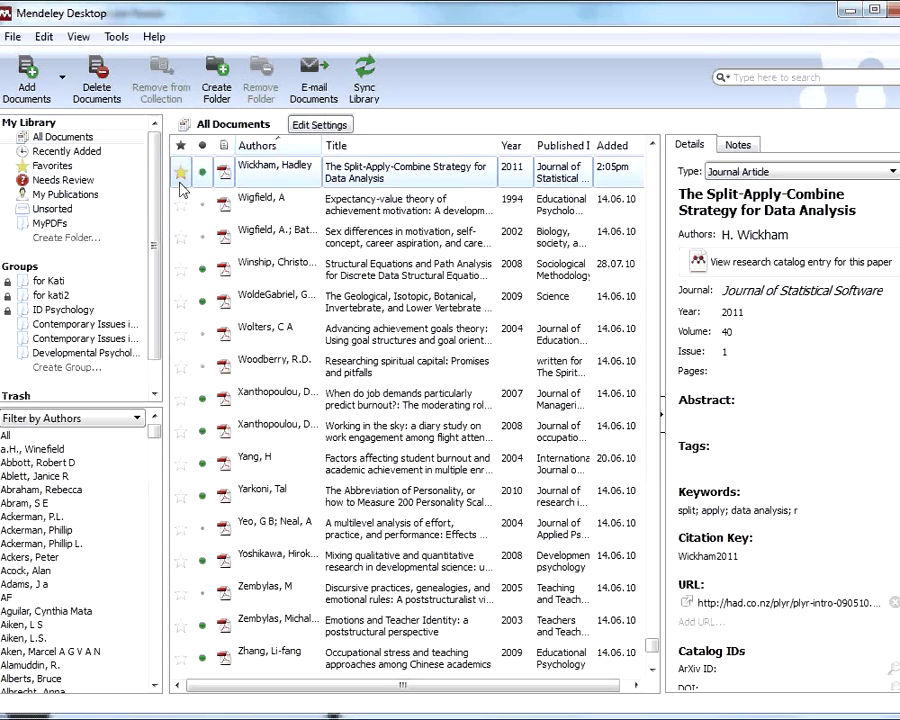
click(180, 174)
- Open the Split-Apply-Combine PDF, scroll through its pages, then go to My Library and back to the PDF
click(225, 178)
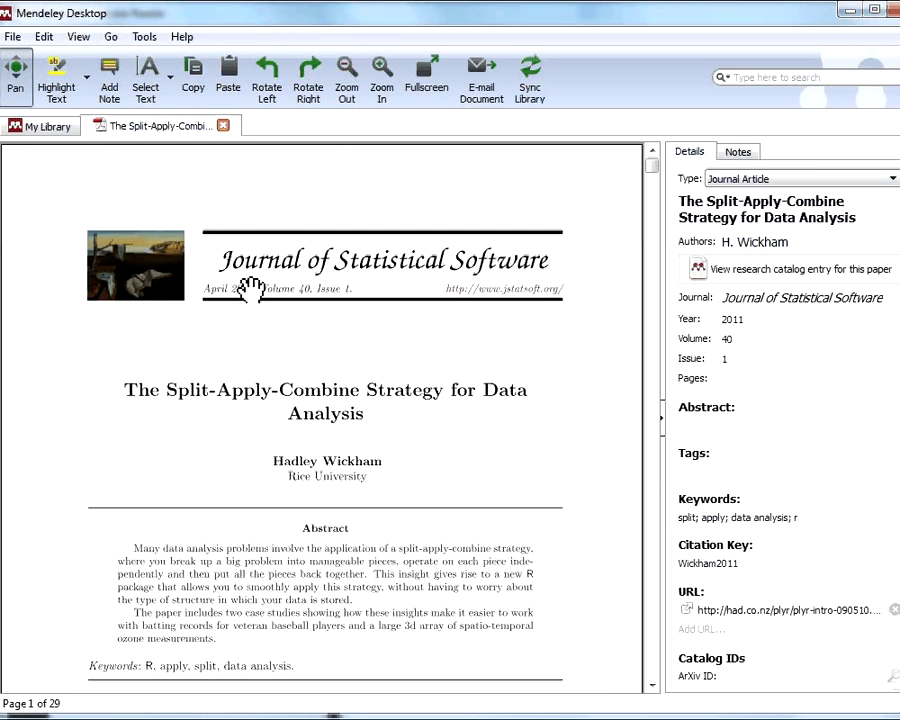
scroll(230, 240, down, 1)
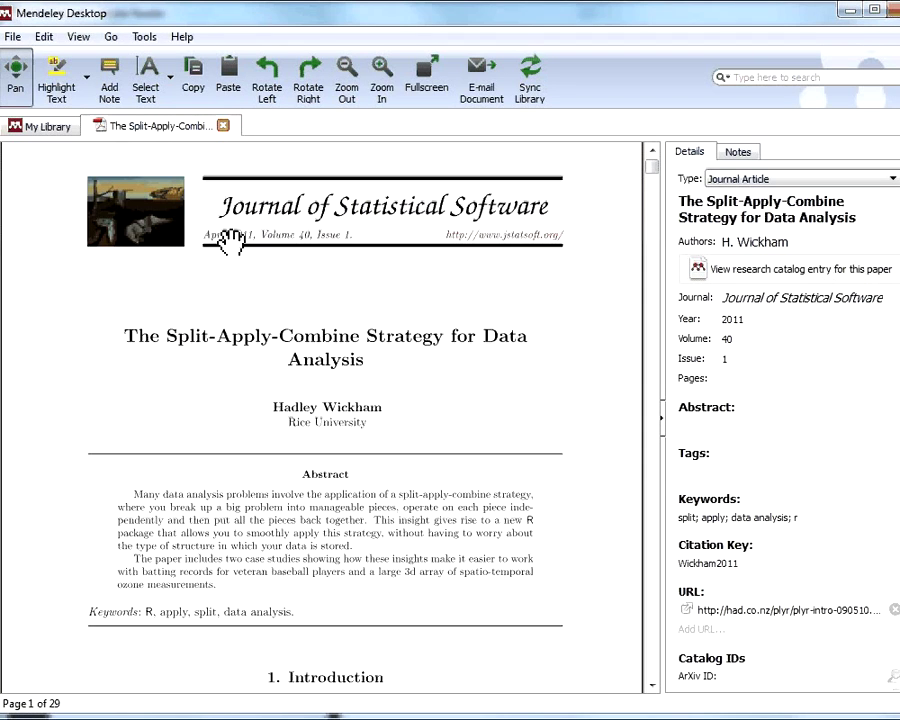
scroll(232, 240, down, 2)
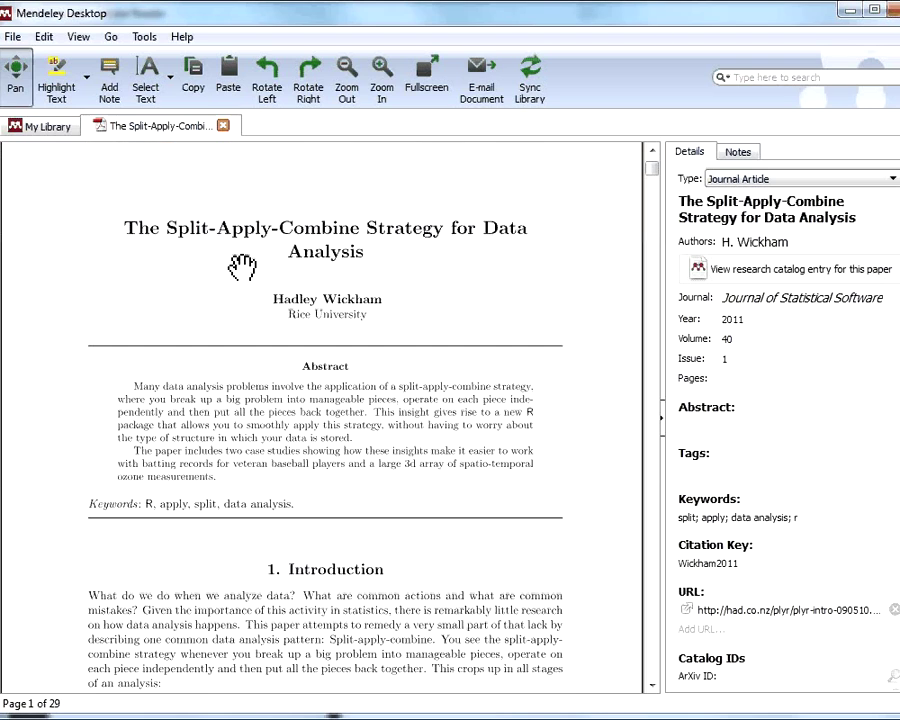
scroll(242, 267, down, 1)
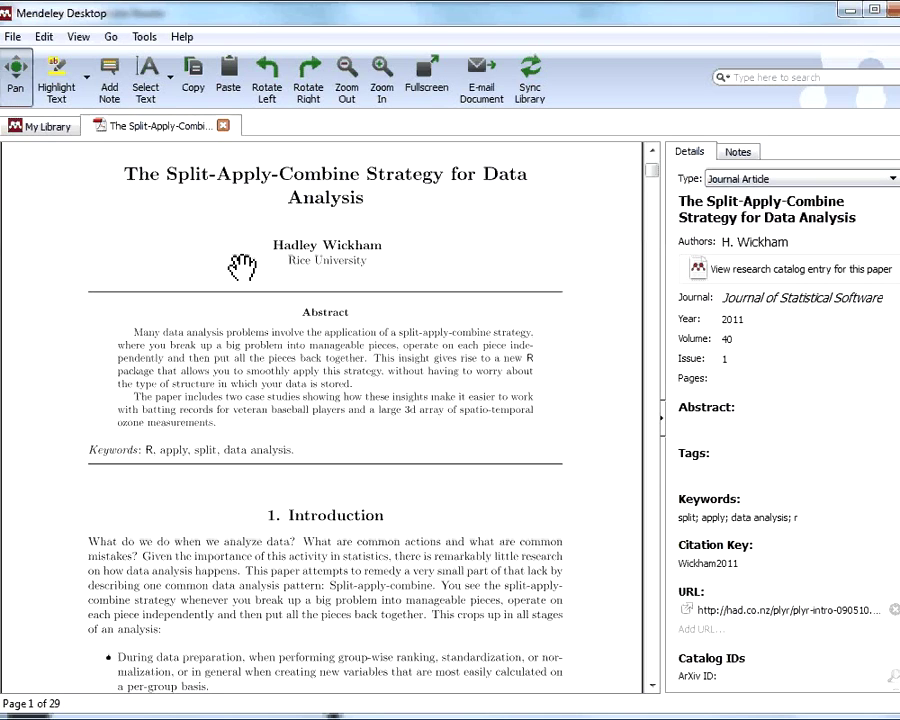
scroll(242, 266, down, 3)
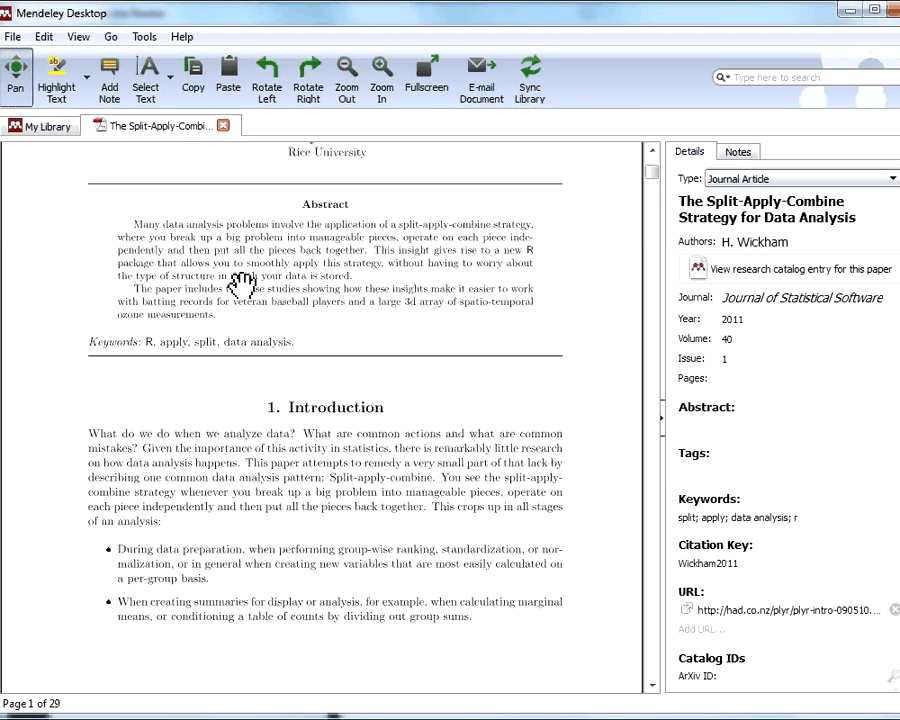
scroll(242, 284, up, 5)
click(46, 129)
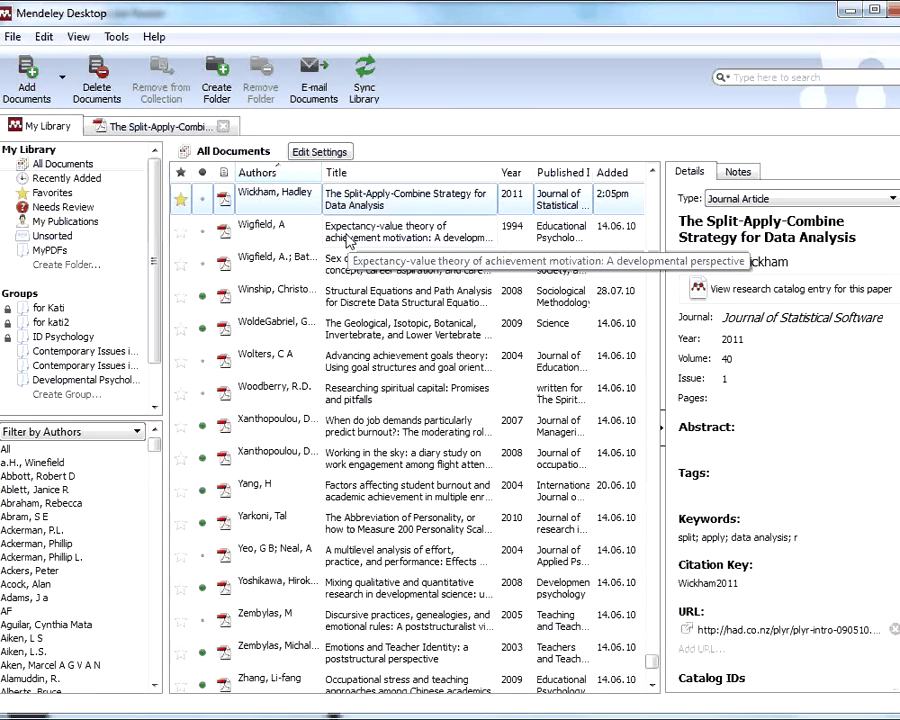
click(160, 126)
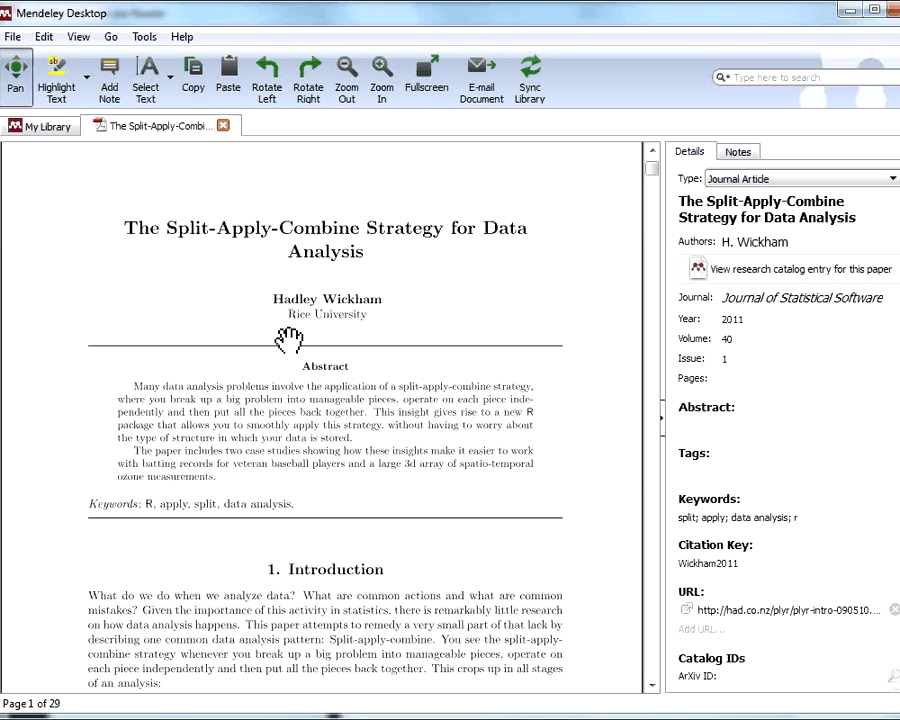
- Switch to Select Text mode and select the title, author and affiliation lines on page 1
click(171, 95)
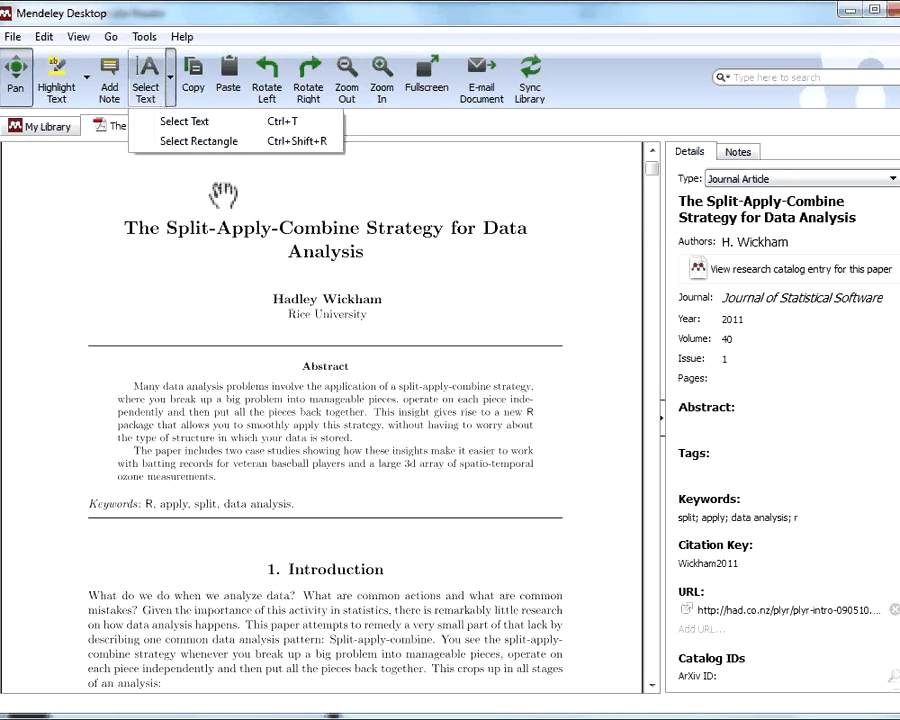
click(145, 92)
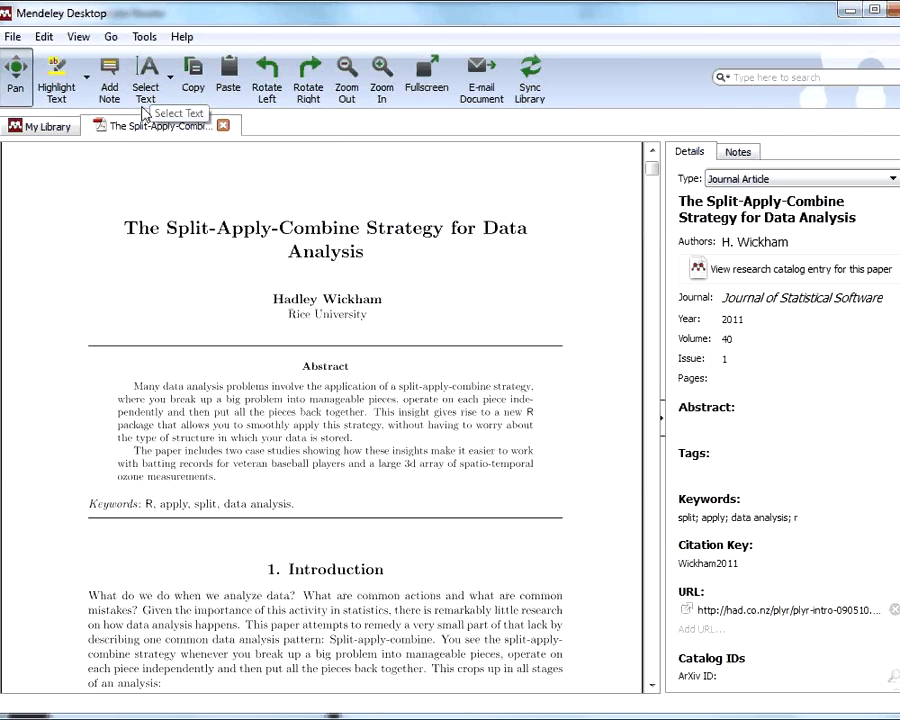
click(145, 92)
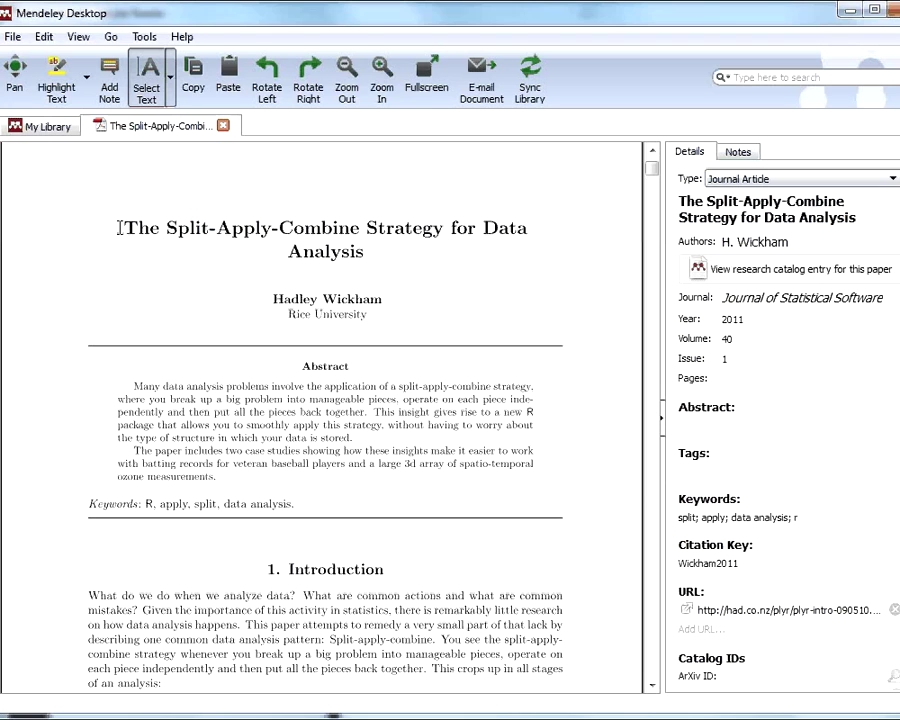
drag(119, 228, 401, 314)
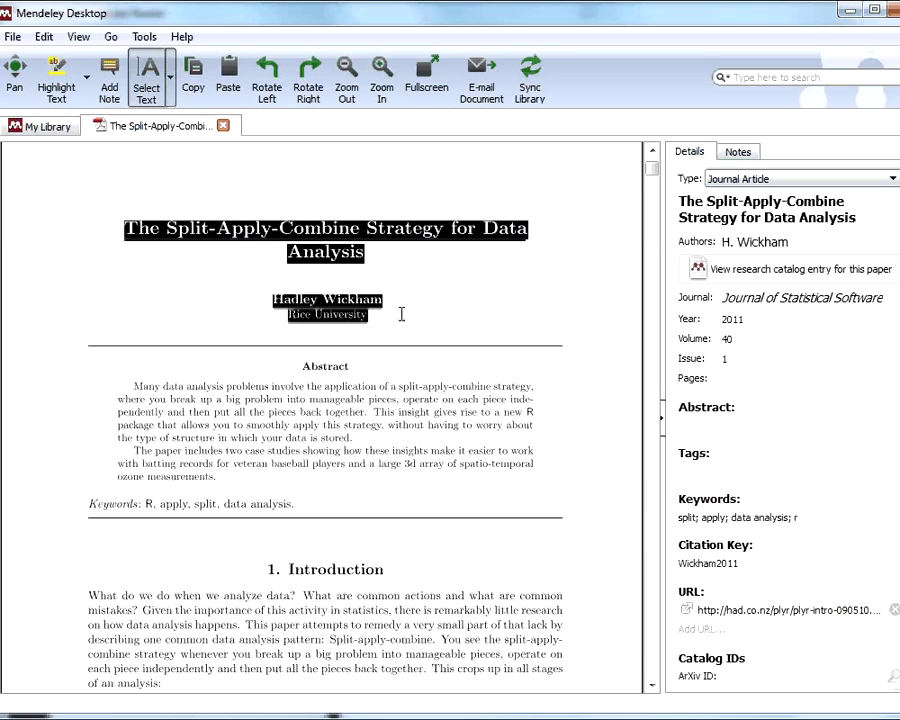
- Highlight the word 'Keywords' in yellow using Highlight Text mode
click(88, 95)
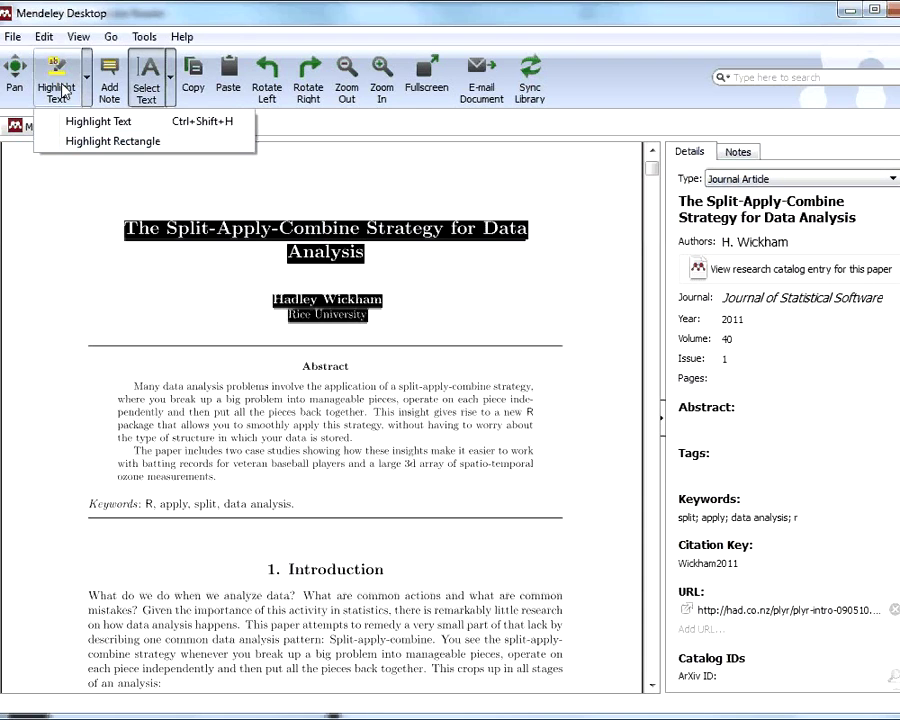
click(62, 90)
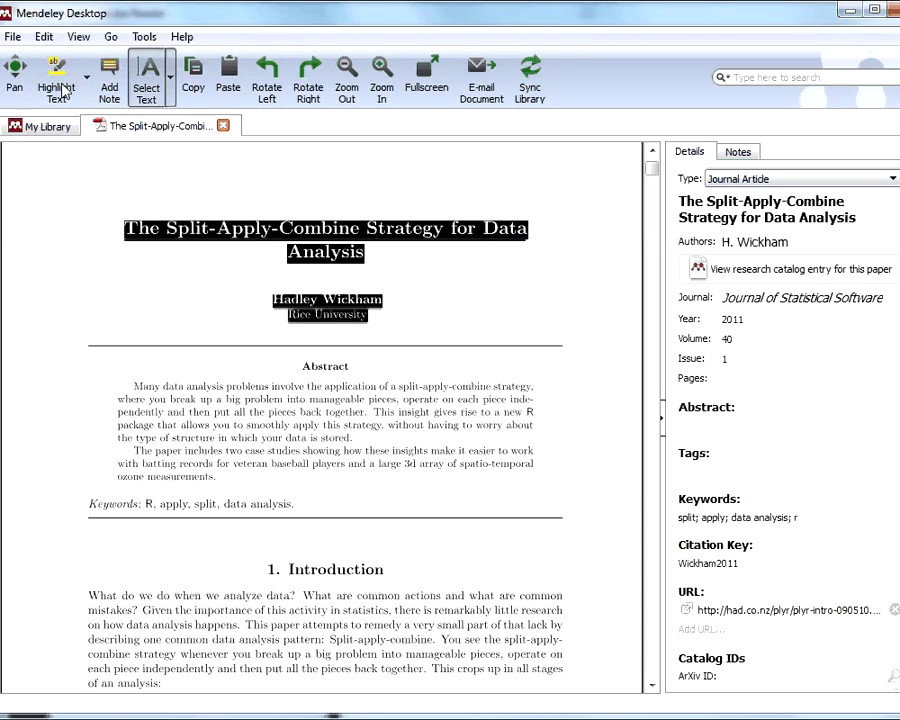
click(60, 88)
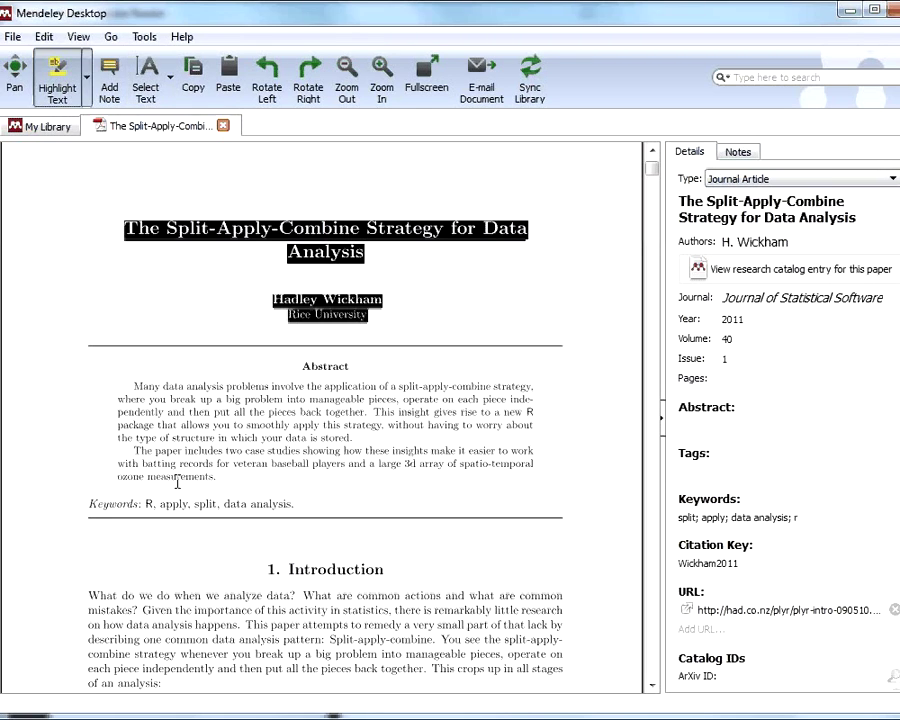
drag(91, 505, 139, 504)
- Add a note reading 'This is an important article' beside the abstract, placed further right
click(117, 97)
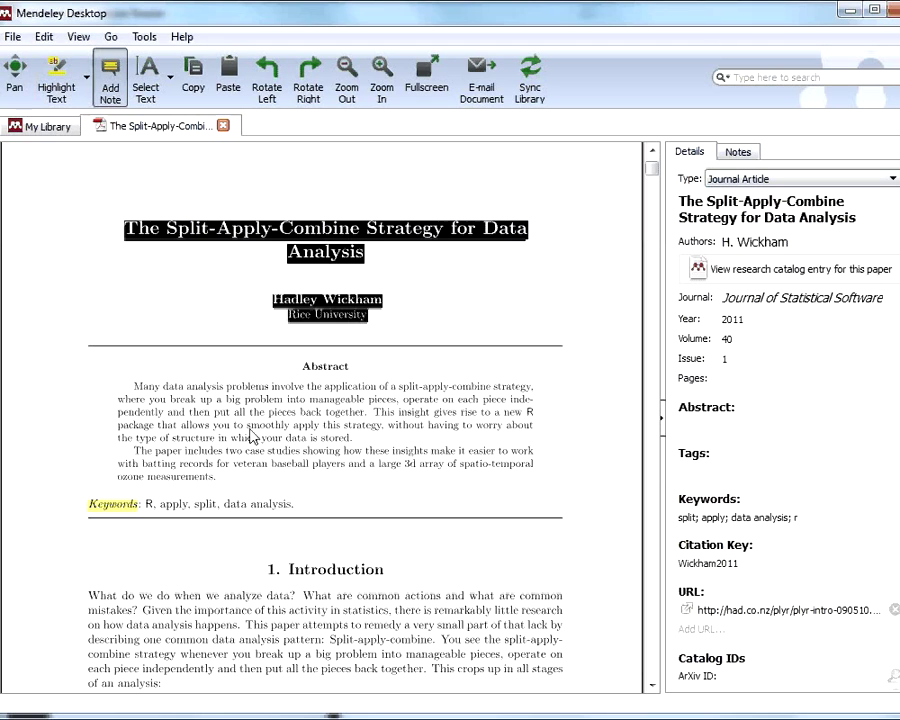
click(366, 441)
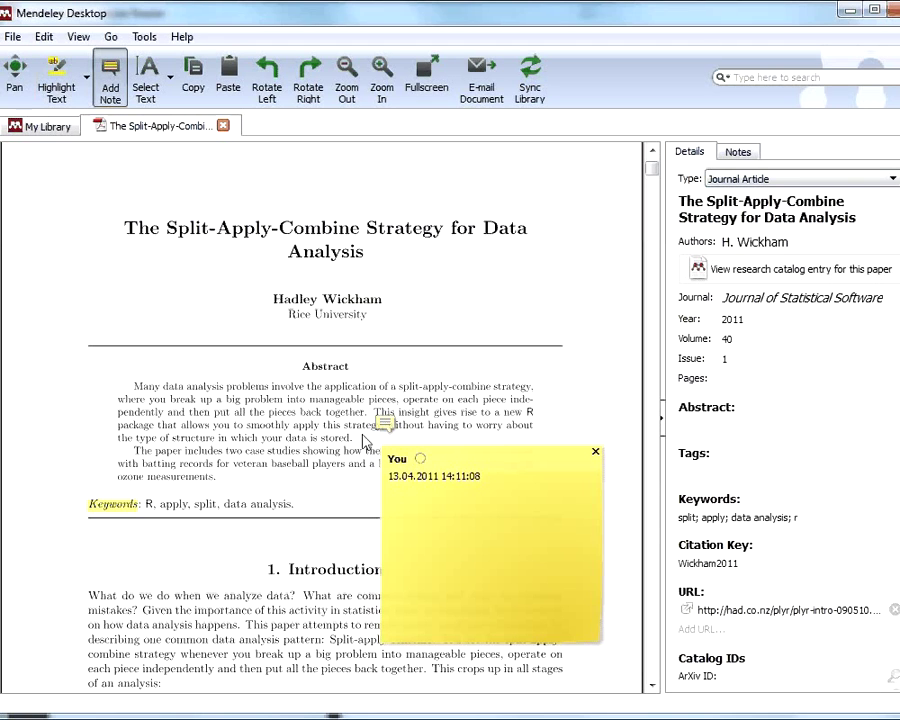
text(This is an important article)
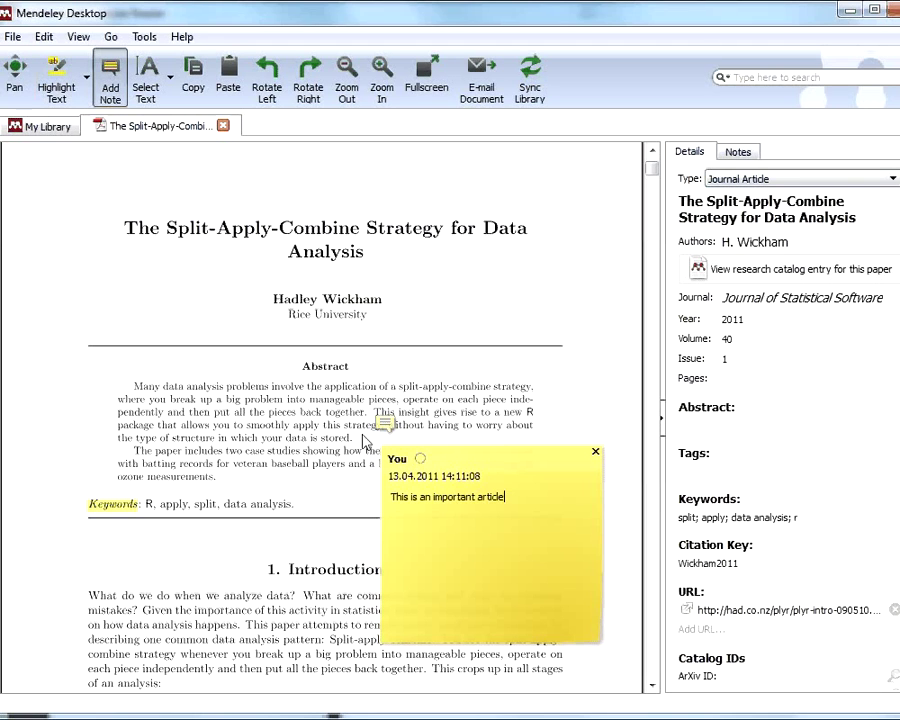
click(595, 452)
drag(384, 427, 566, 442)
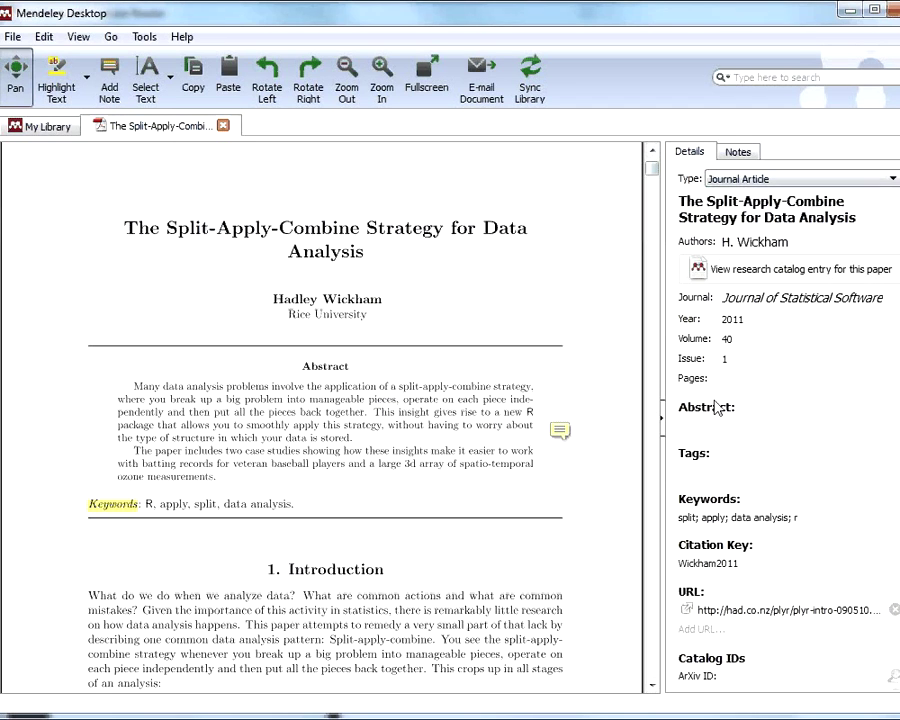
- Check the new note in the paper's Notes tab, then return to the My Library list
scroll(722, 608, down, 3)
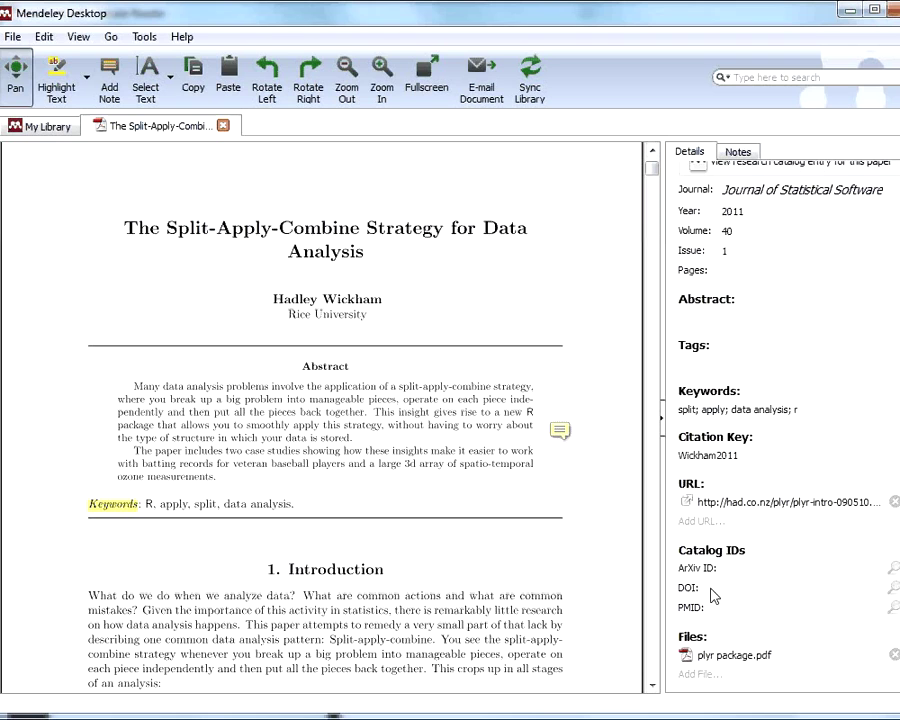
scroll(720, 595, up, 3)
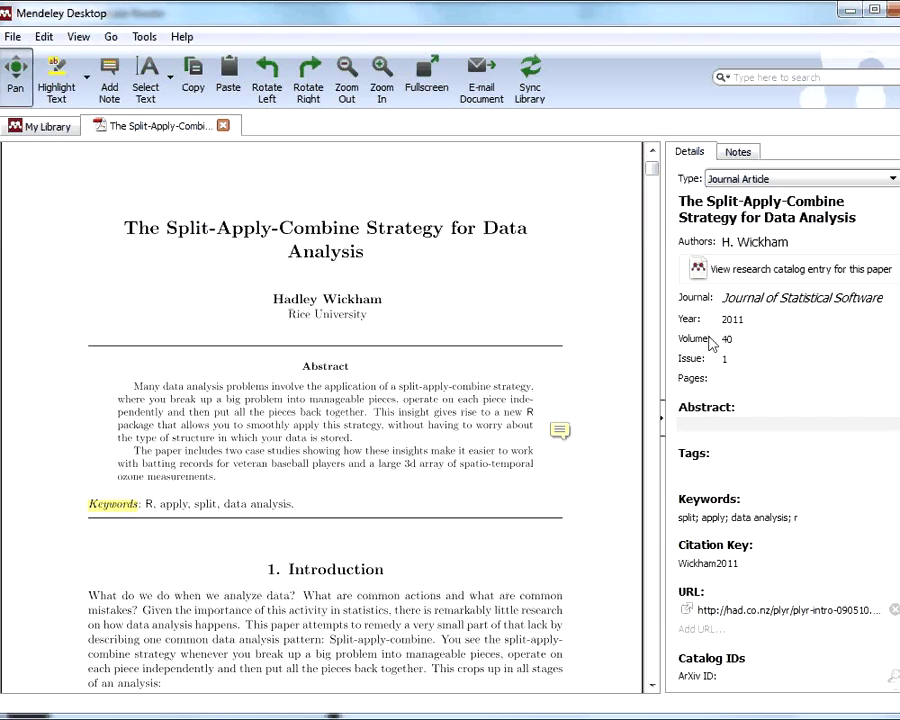
click(741, 153)
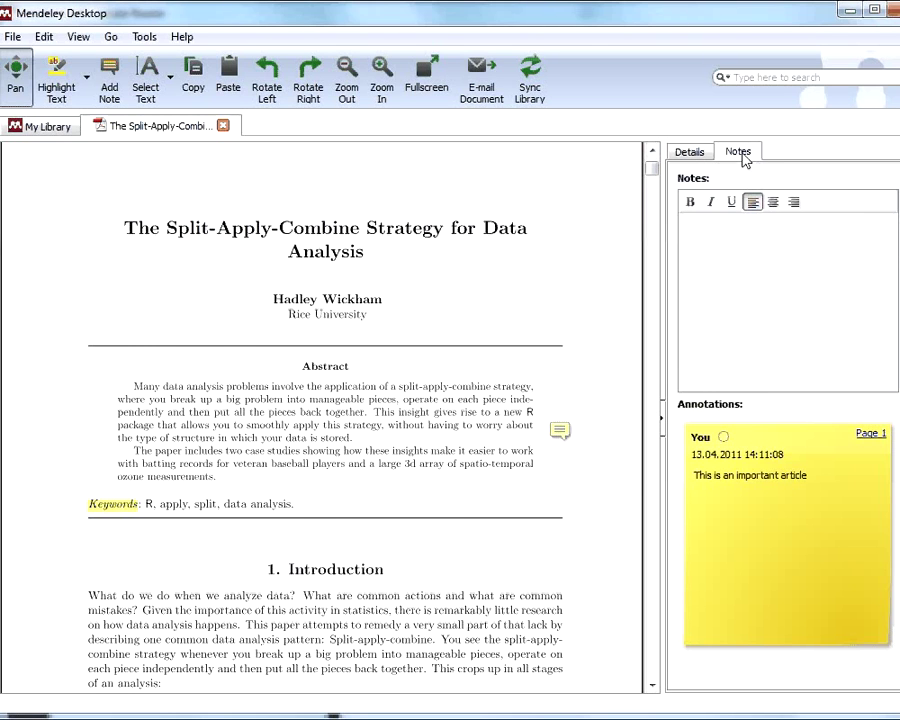
scroll(528, 285, down, 3)
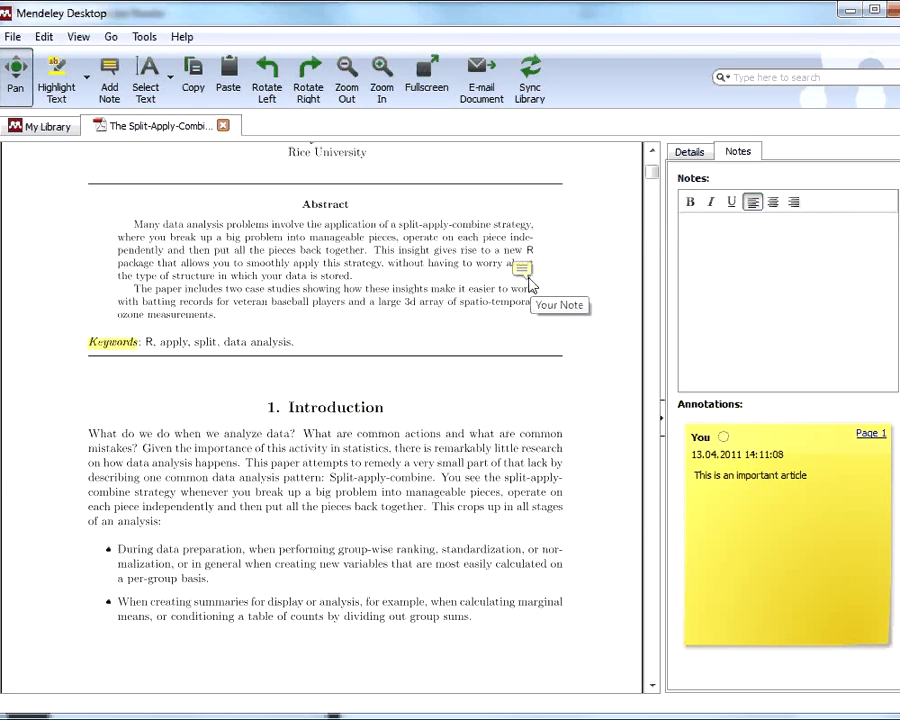
click(45, 126)
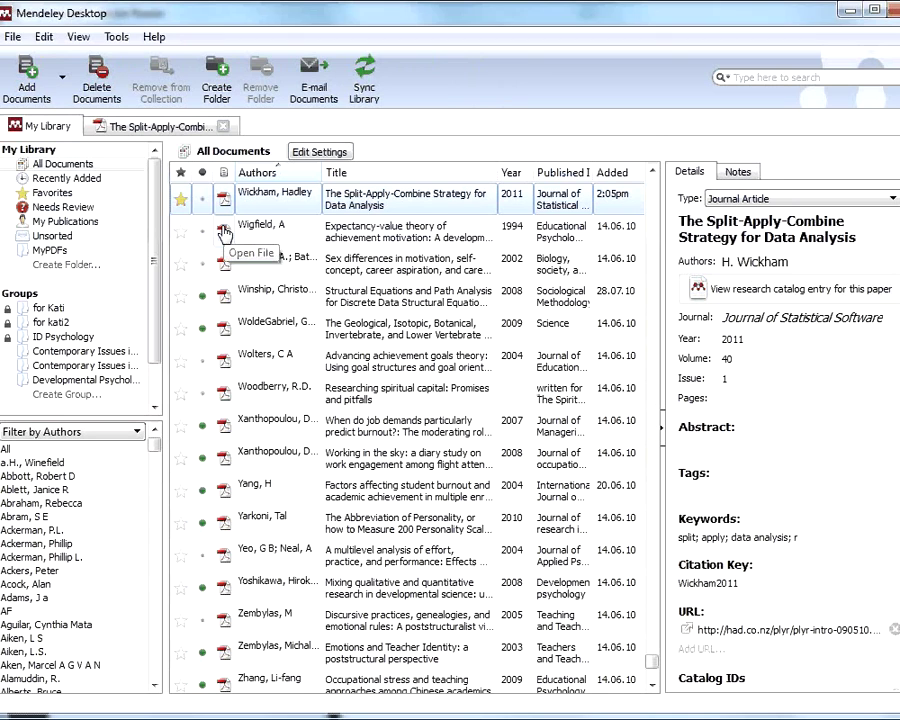
- Search the library for MPLUS, then bring the Split-Apply-Combine PDF back into view
click(768, 76)
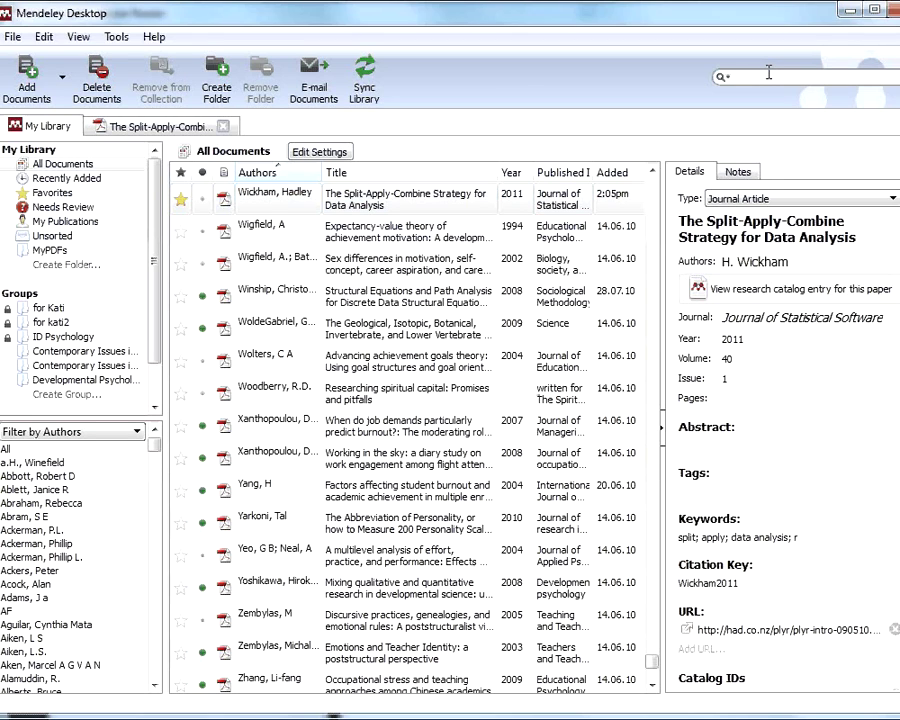
text(MPLUS)
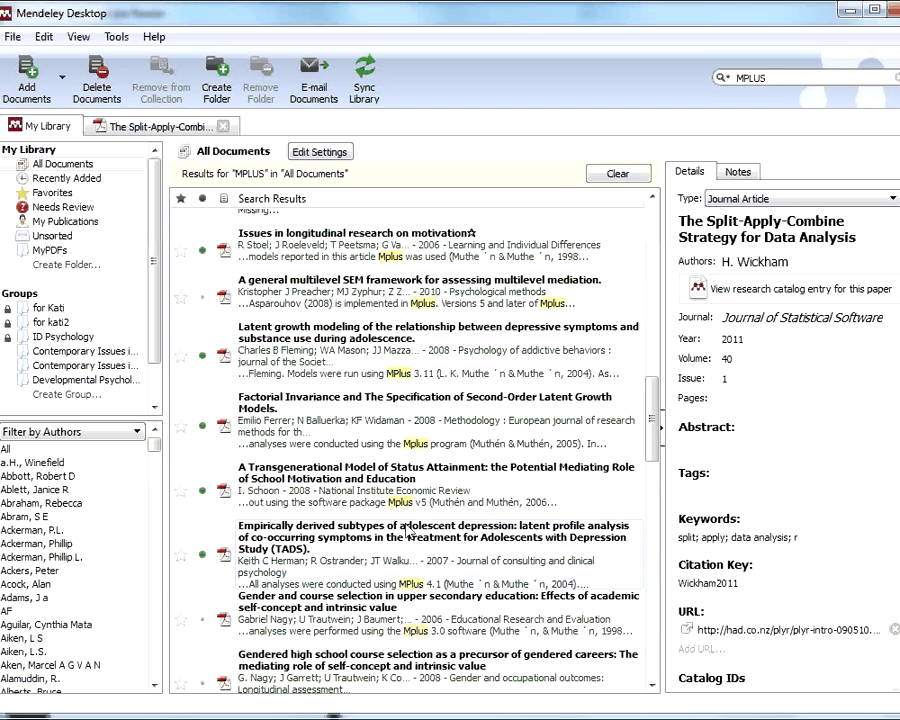
click(148, 128)
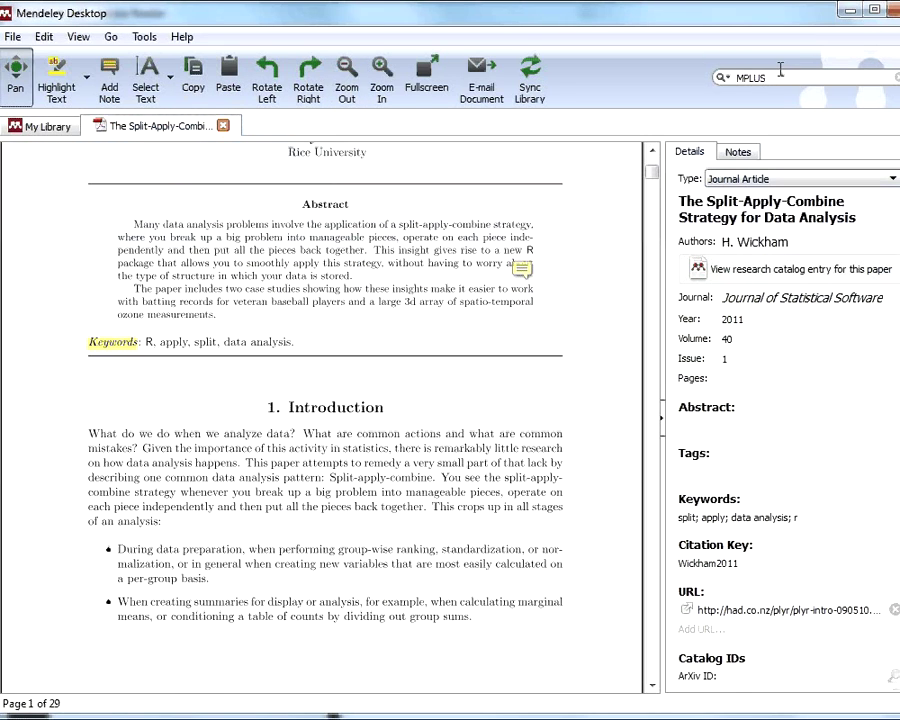
- Search the PDF for 'plyr' instead and step through its matches
drag(788, 75, 631, 80)
text(pl)
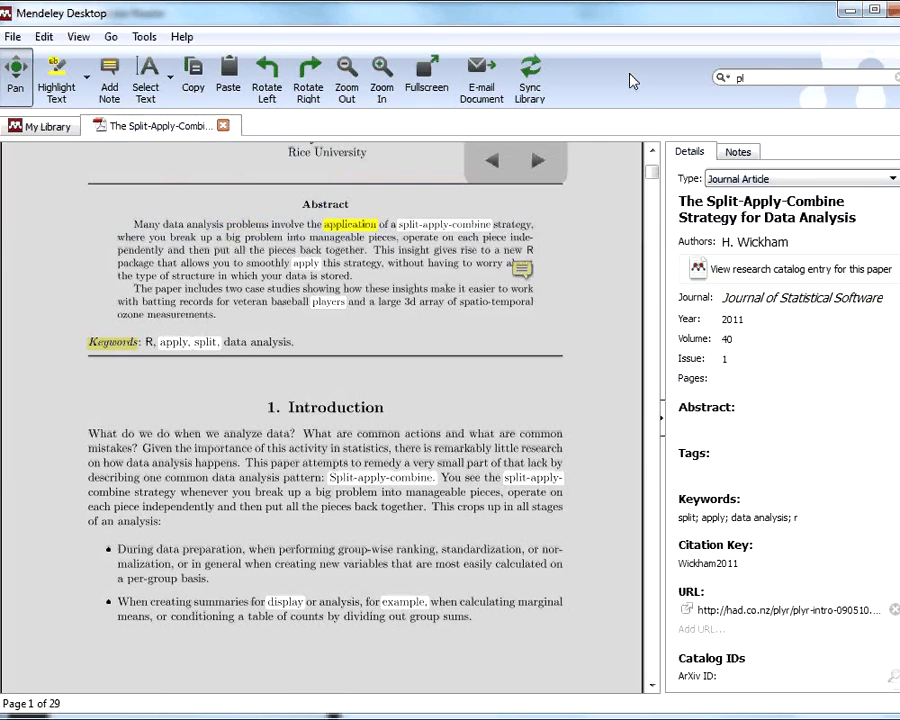
text(yr)
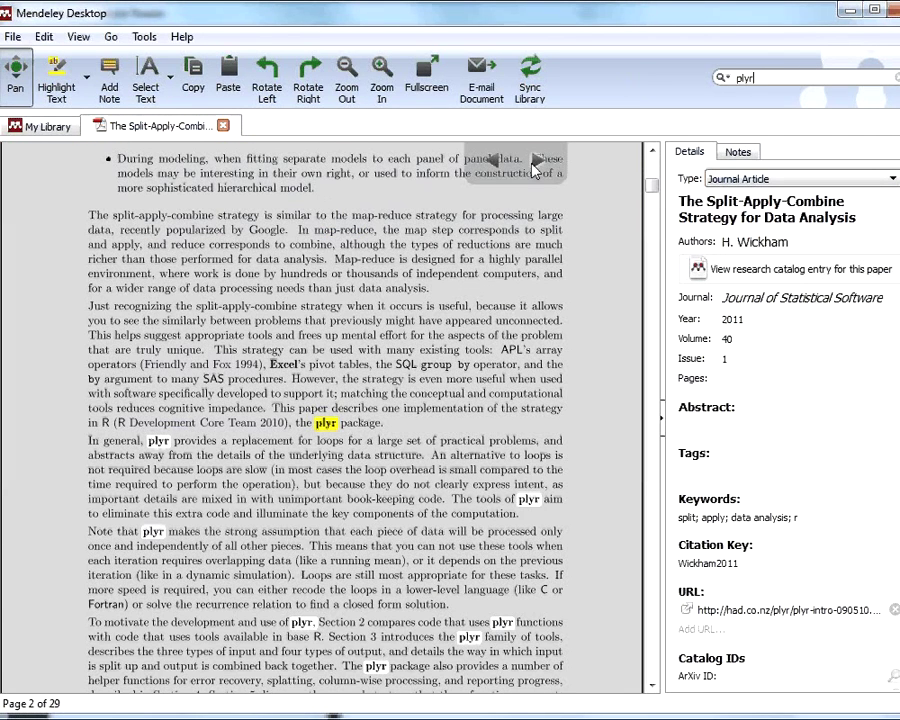
click(489, 166)
click(489, 162)
click(538, 160)
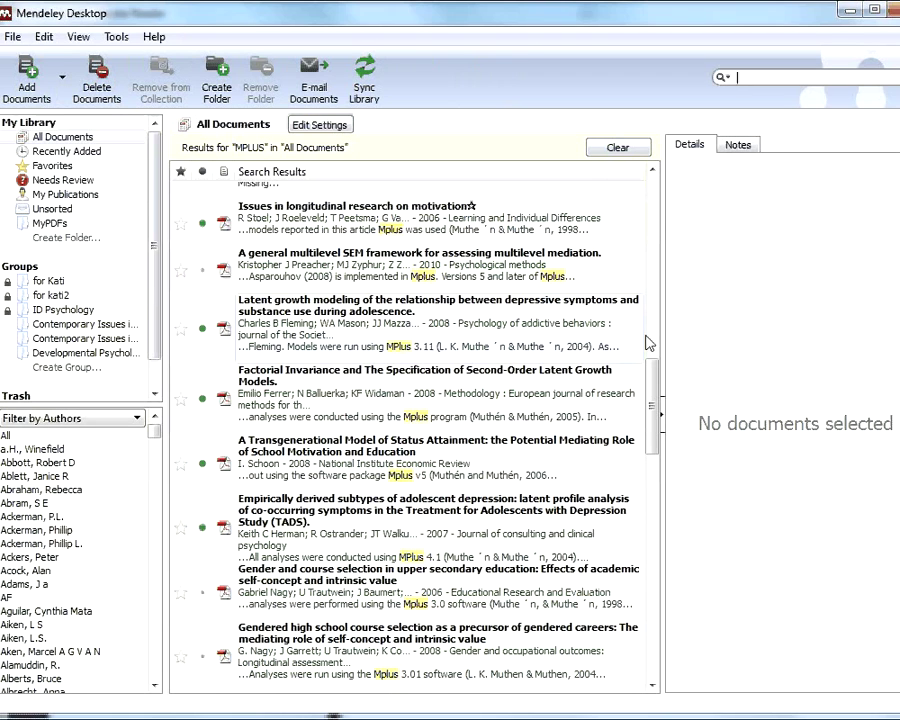
- Clear the MPLUS search and filter the library by Authors, trying the Ackerman, Phillip entry
drag(660, 372, 658, 190)
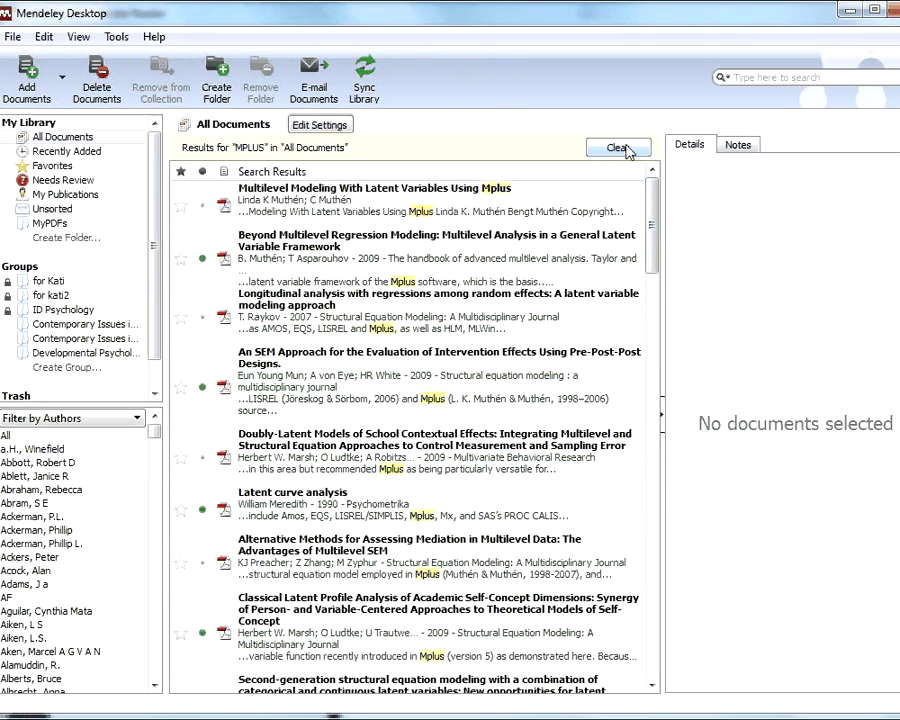
click(620, 148)
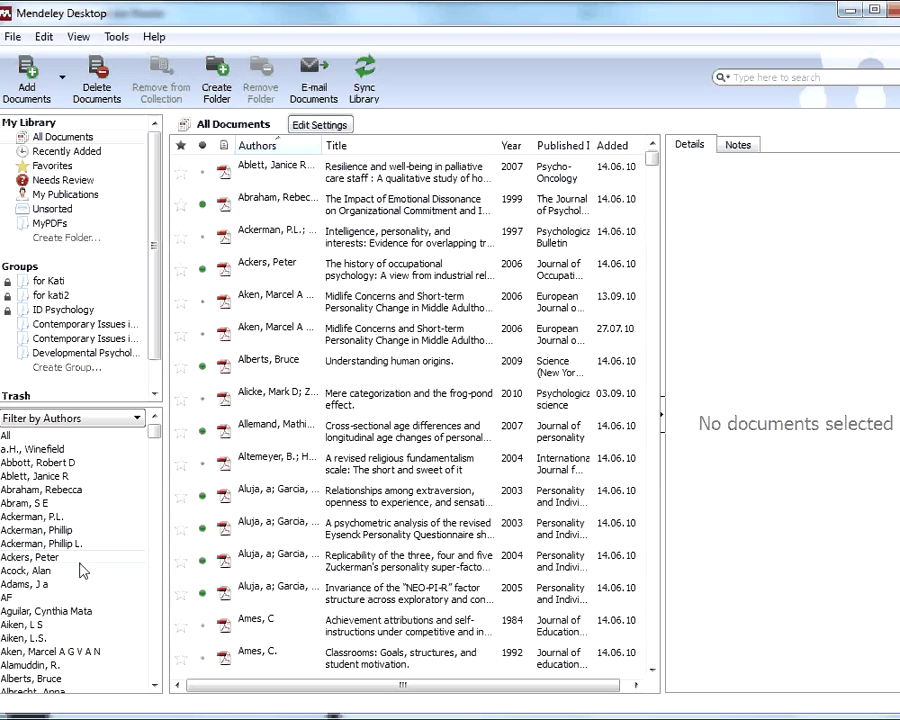
click(64, 532)
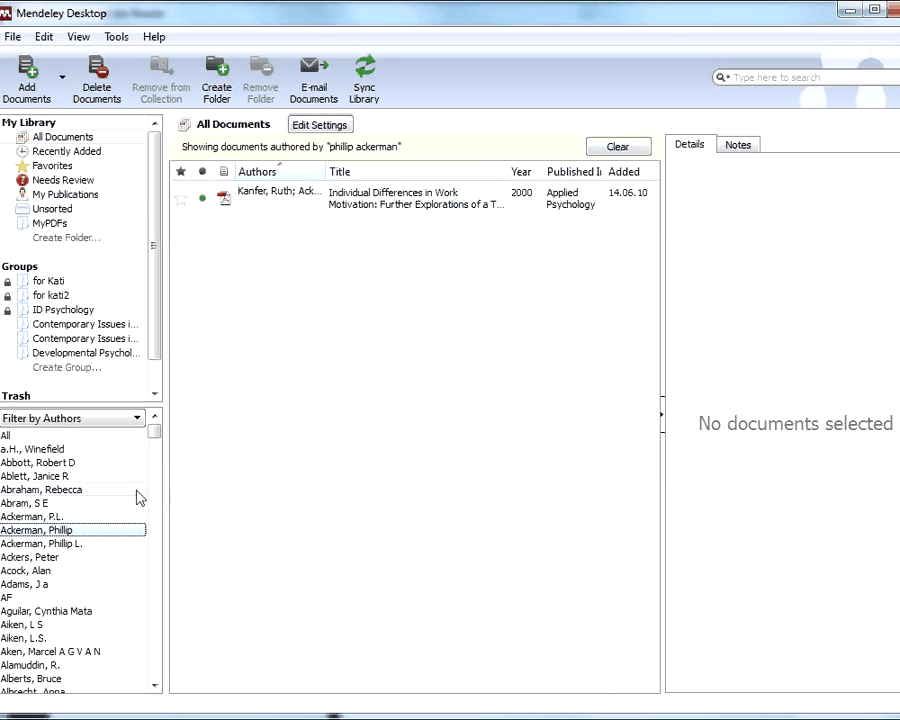
click(137, 418)
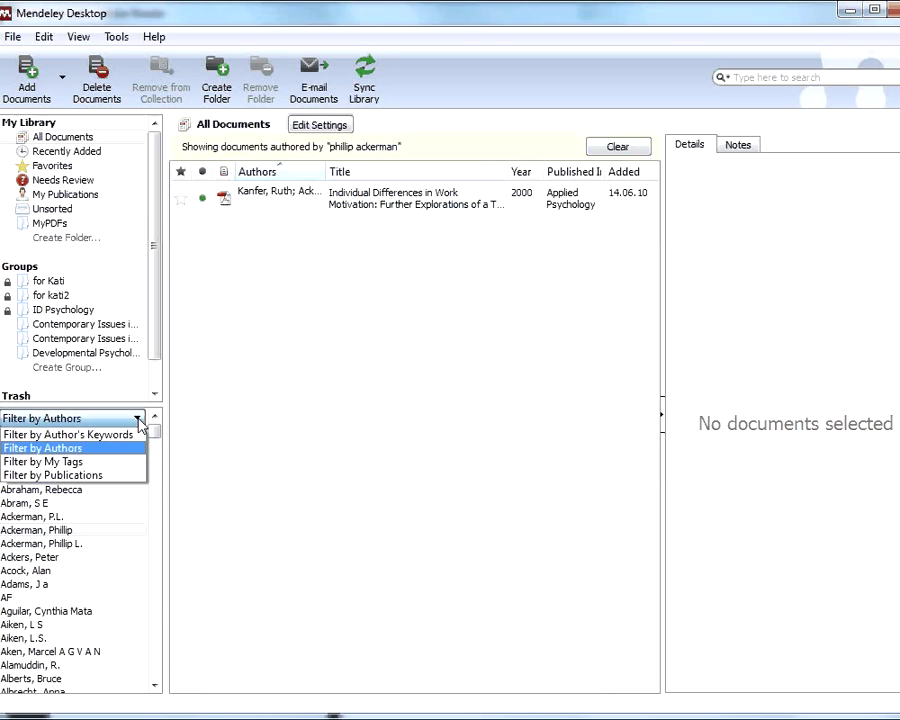
click(88, 448)
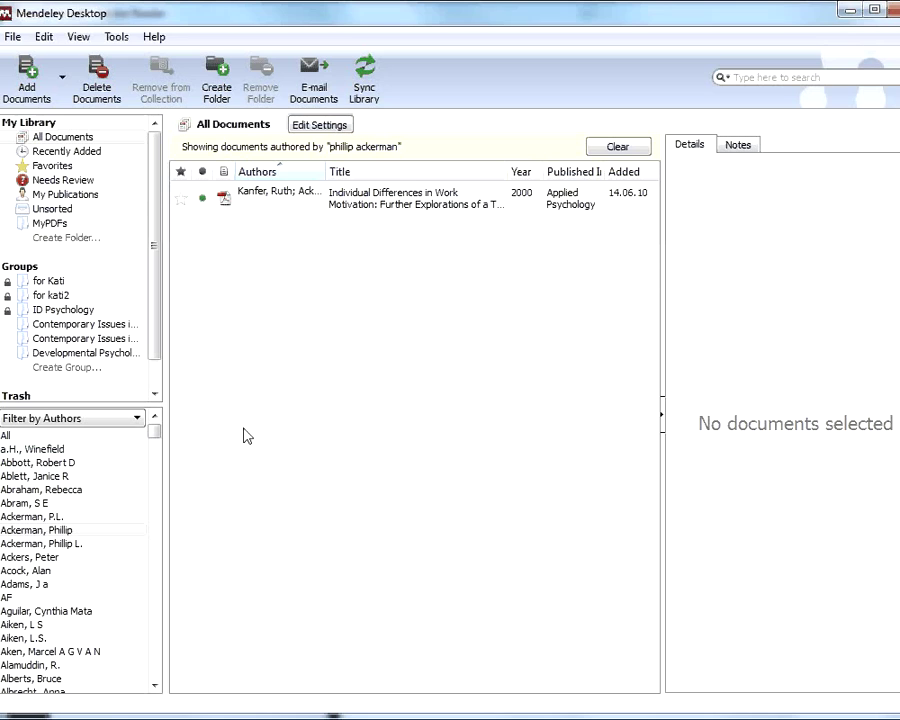
click(136, 420)
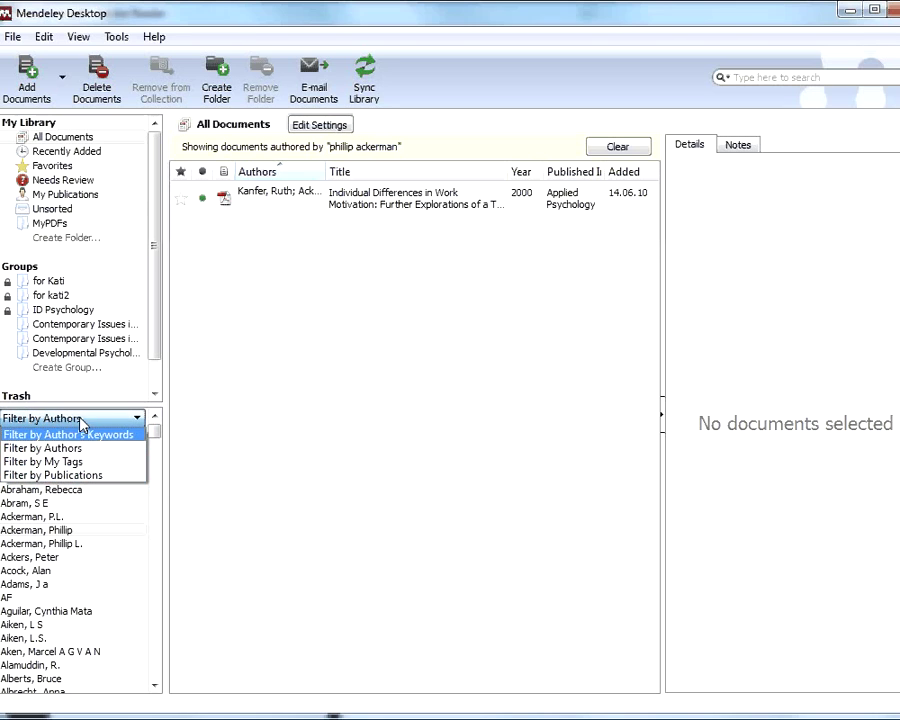
click(74, 449)
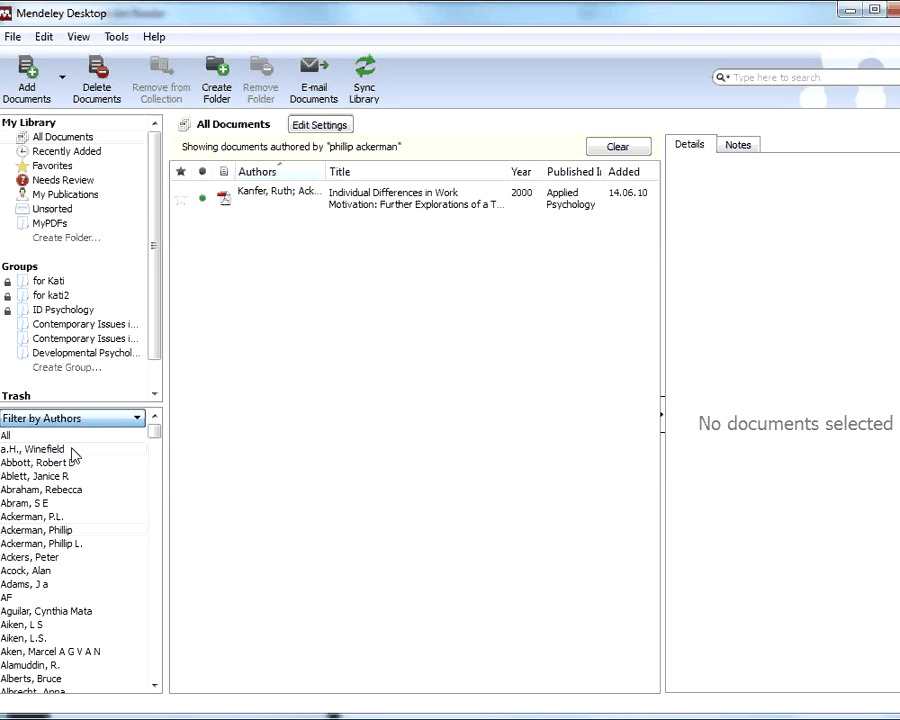
- Compare the Ackerman author entries, then change the Kanfer paper's co-author to 'Ackerman, Phillip L.'
click(60, 533)
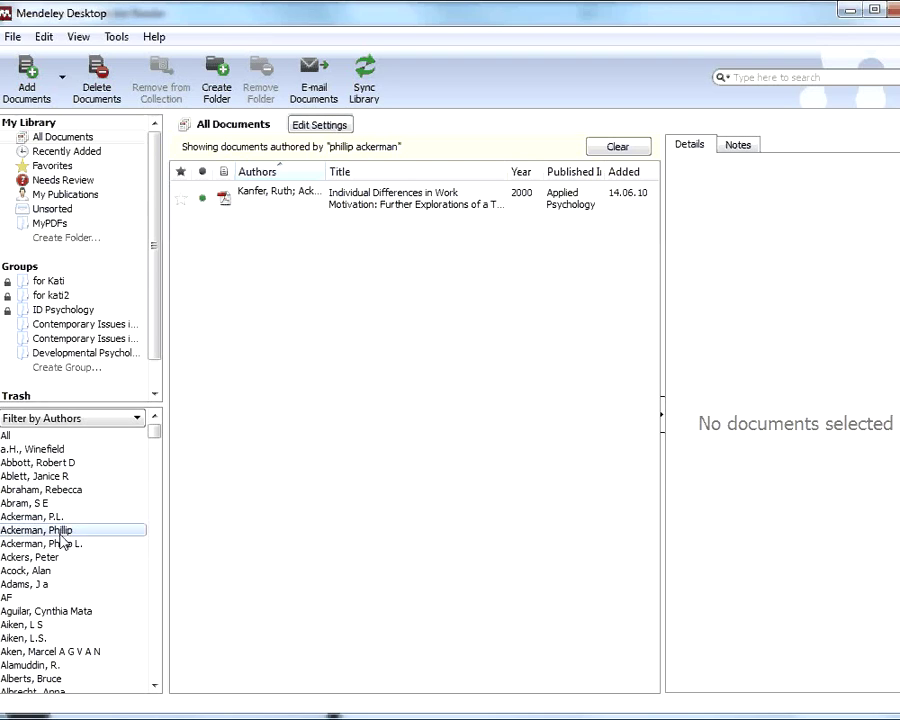
click(52, 517)
click(52, 544)
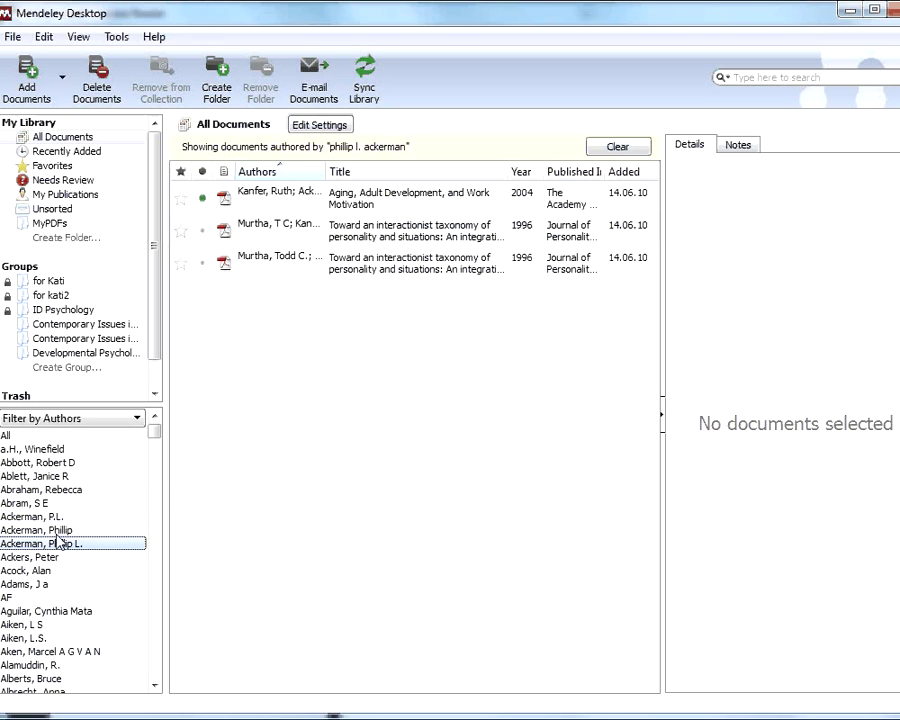
click(57, 531)
click(342, 205)
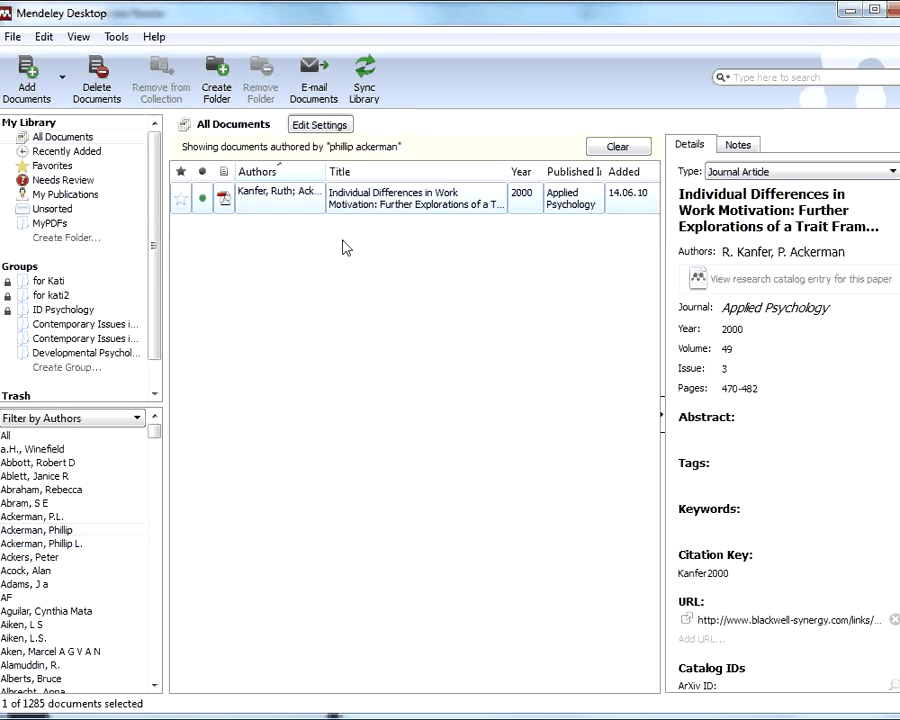
click(806, 258)
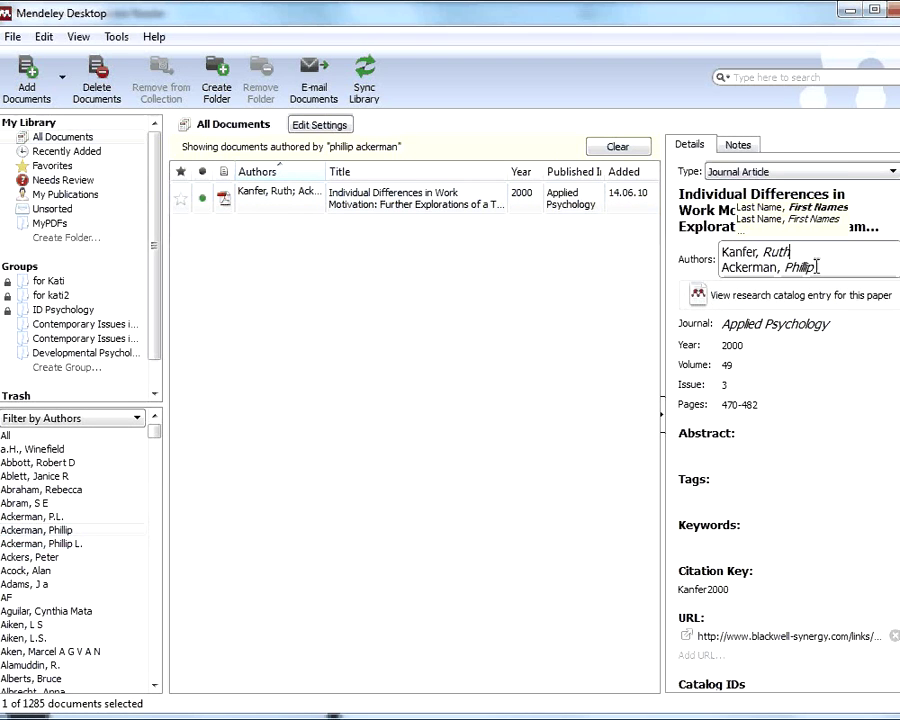
text(L.)
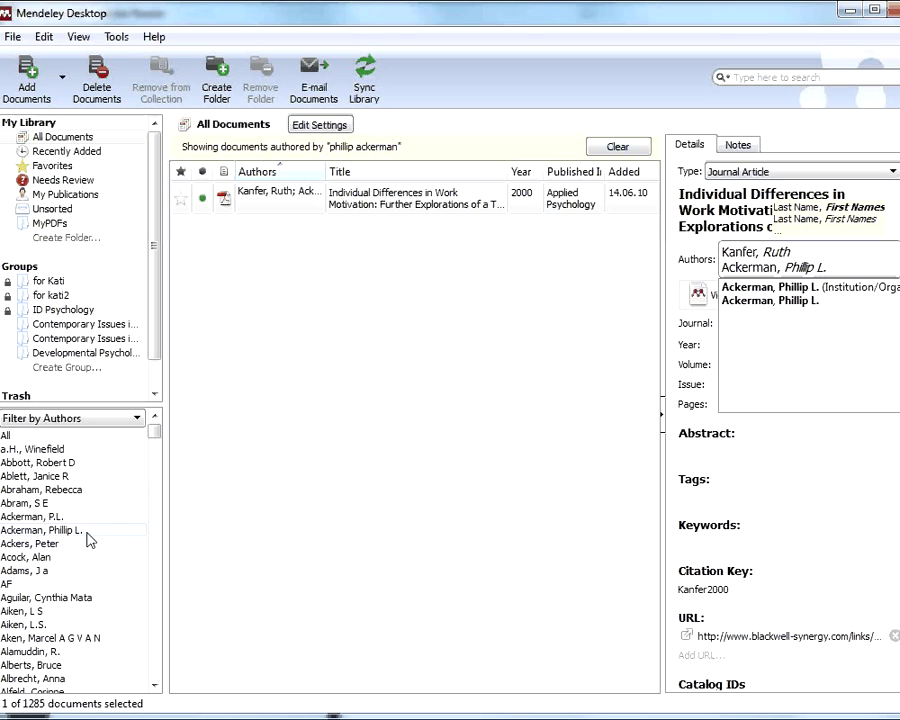
- Clear the author filter, test sorting by star, read, file and author, then sort by date added, newest first
click(283, 514)
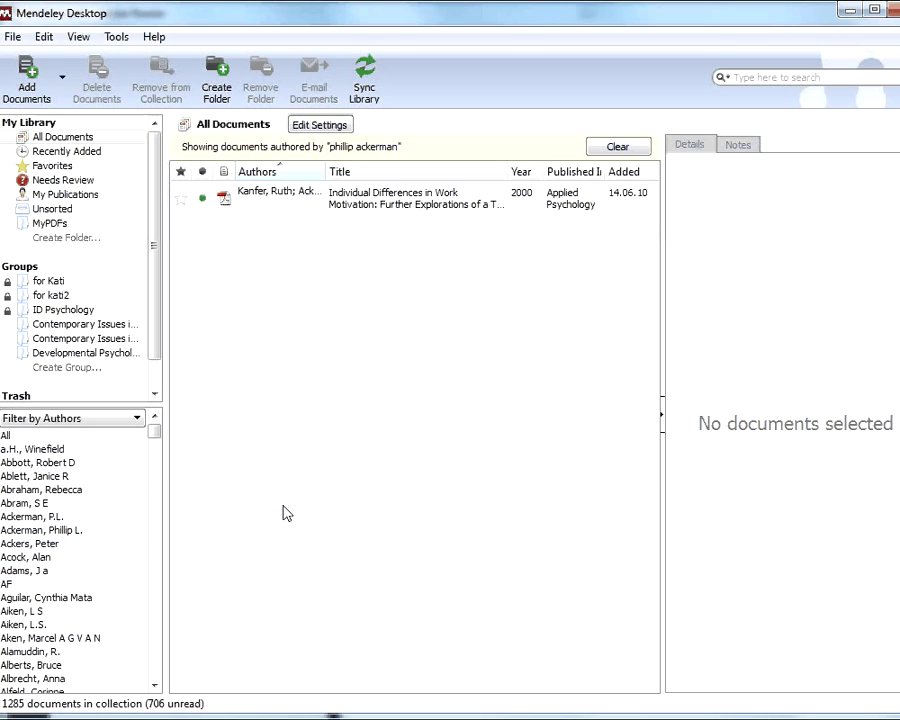
click(617, 148)
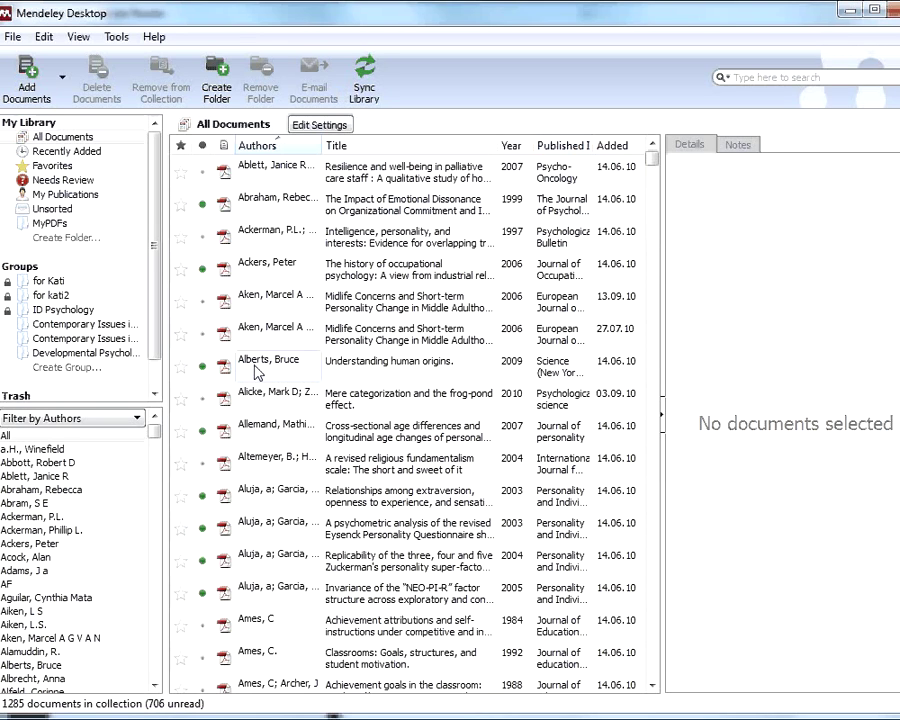
click(181, 148)
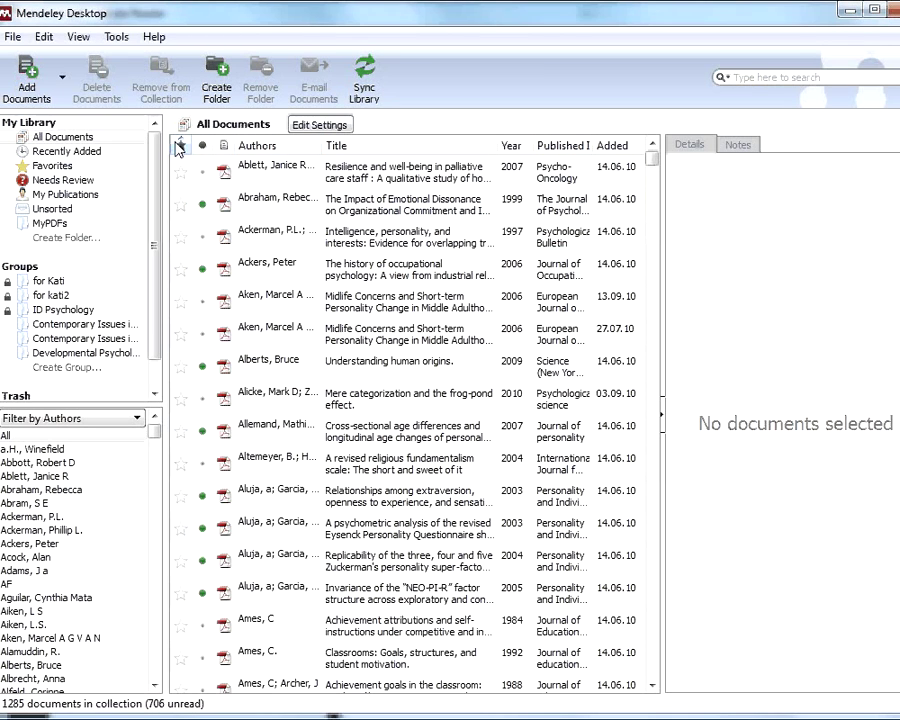
click(181, 148)
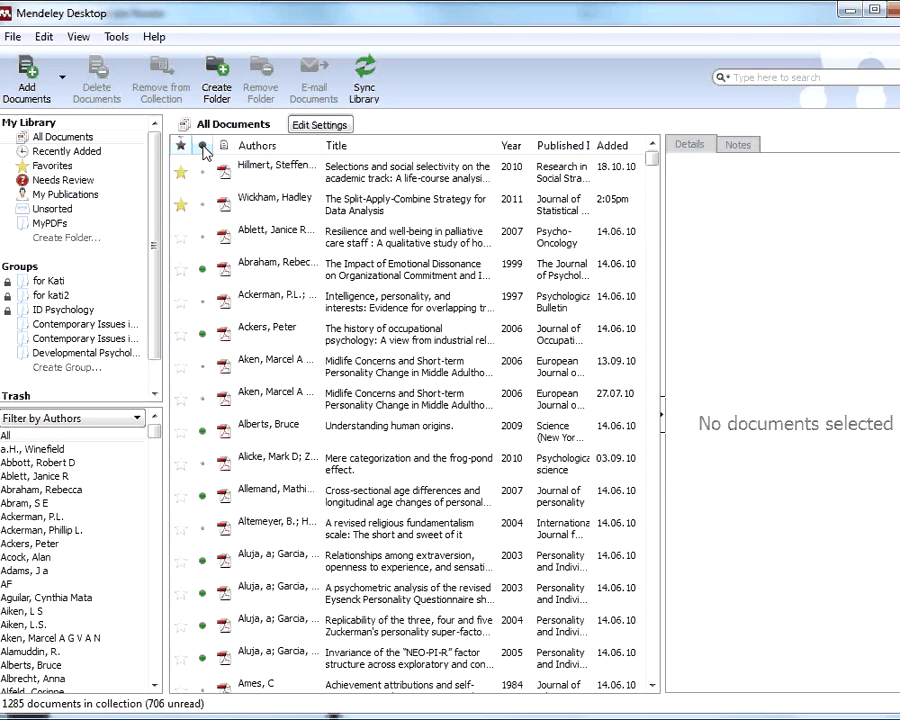
click(204, 148)
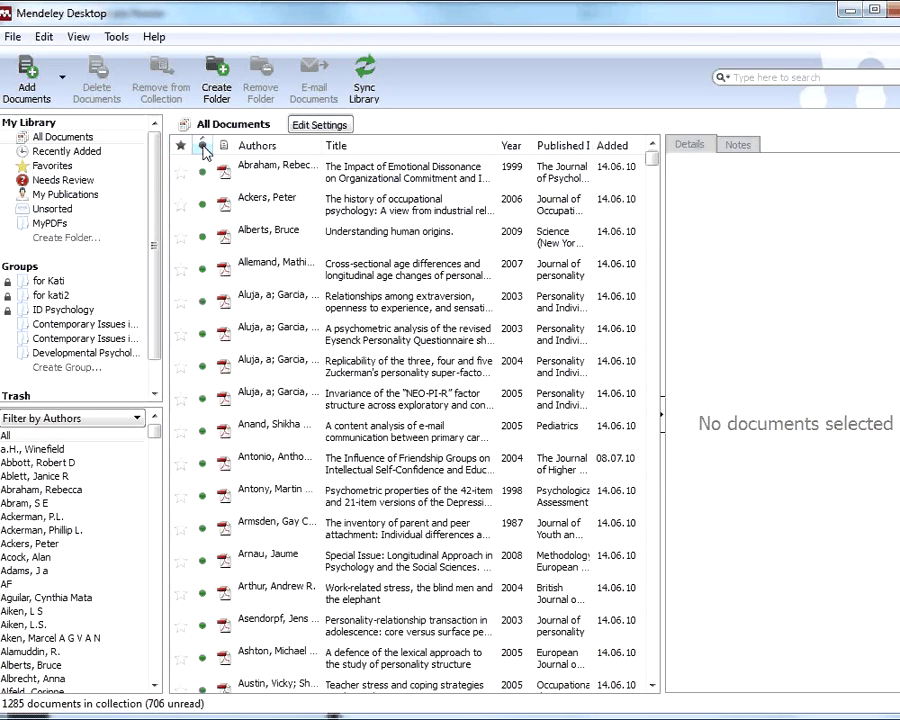
scroll(258, 420, down, 10)
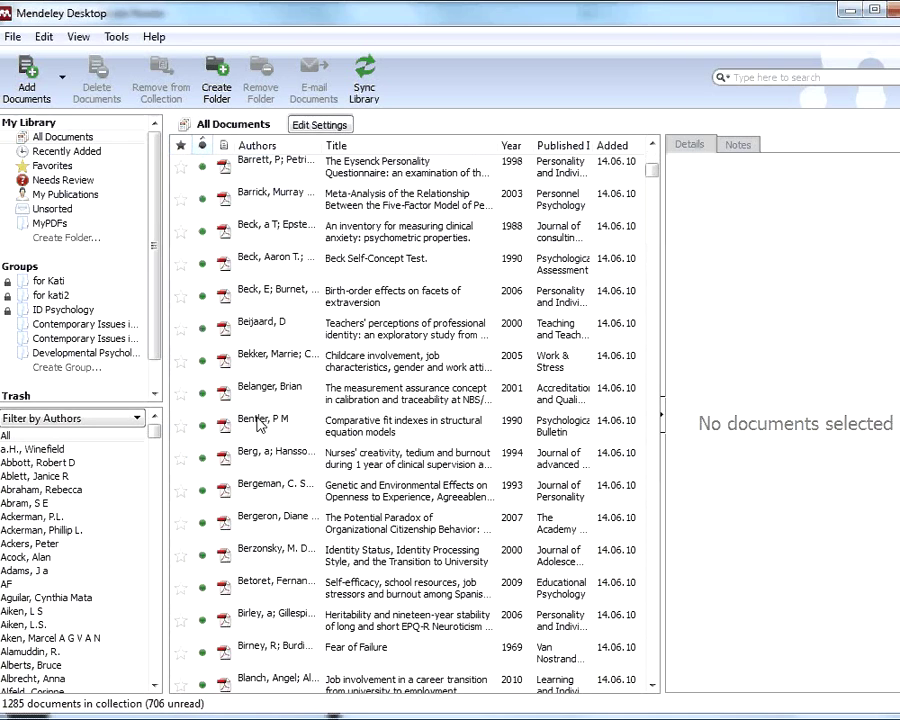
scroll(258, 424, up, 10)
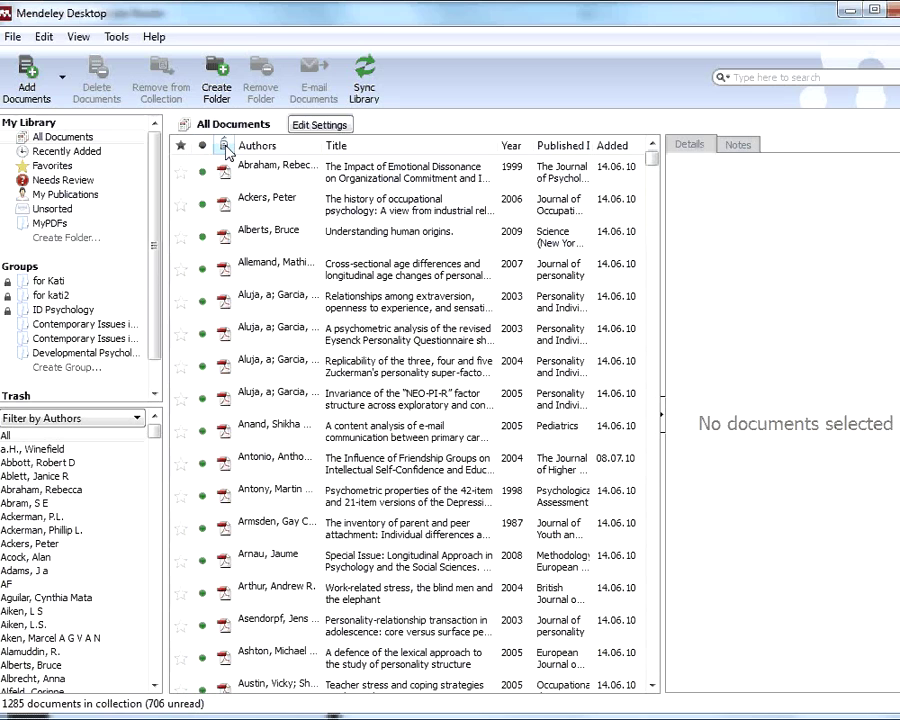
click(226, 148)
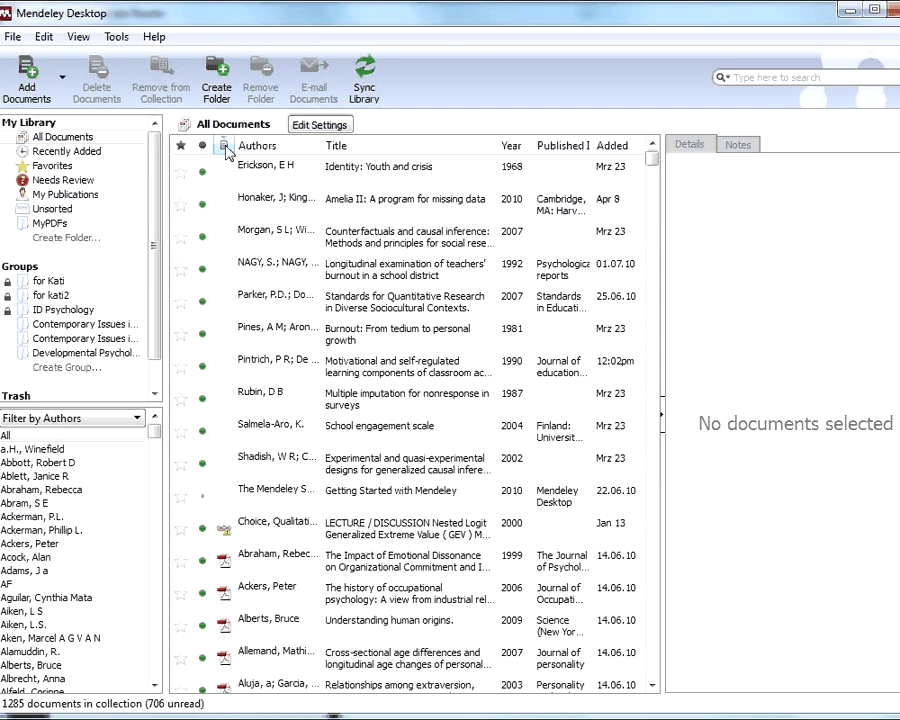
click(282, 150)
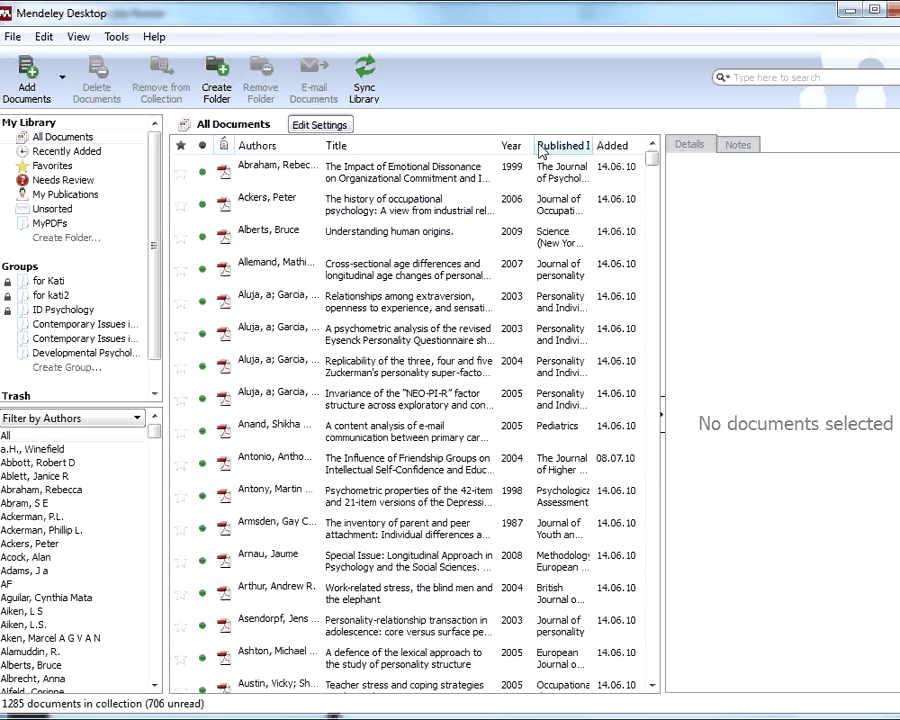
click(619, 150)
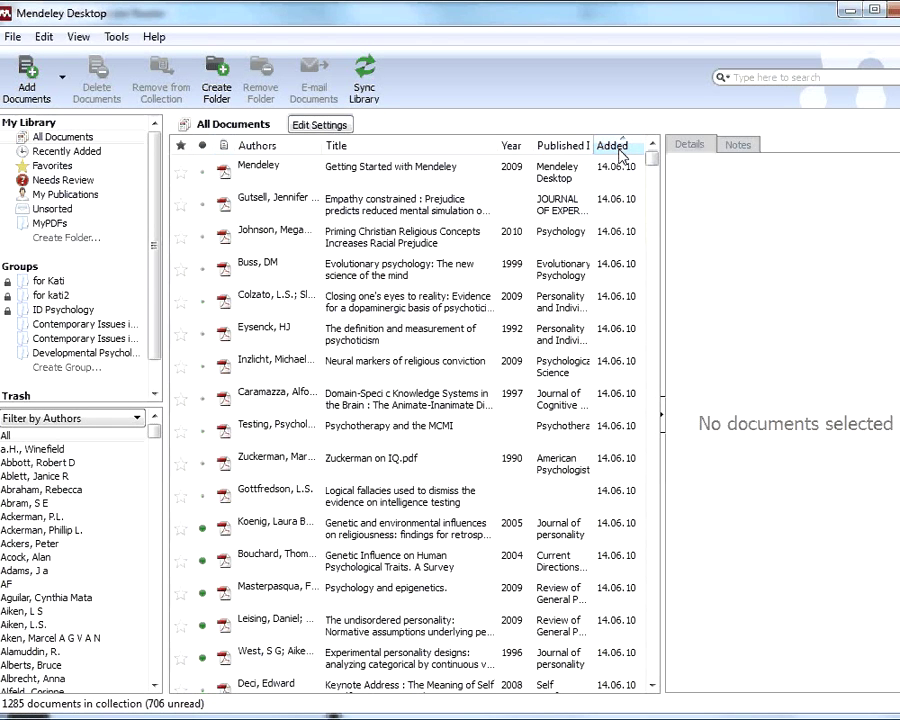
click(619, 150)
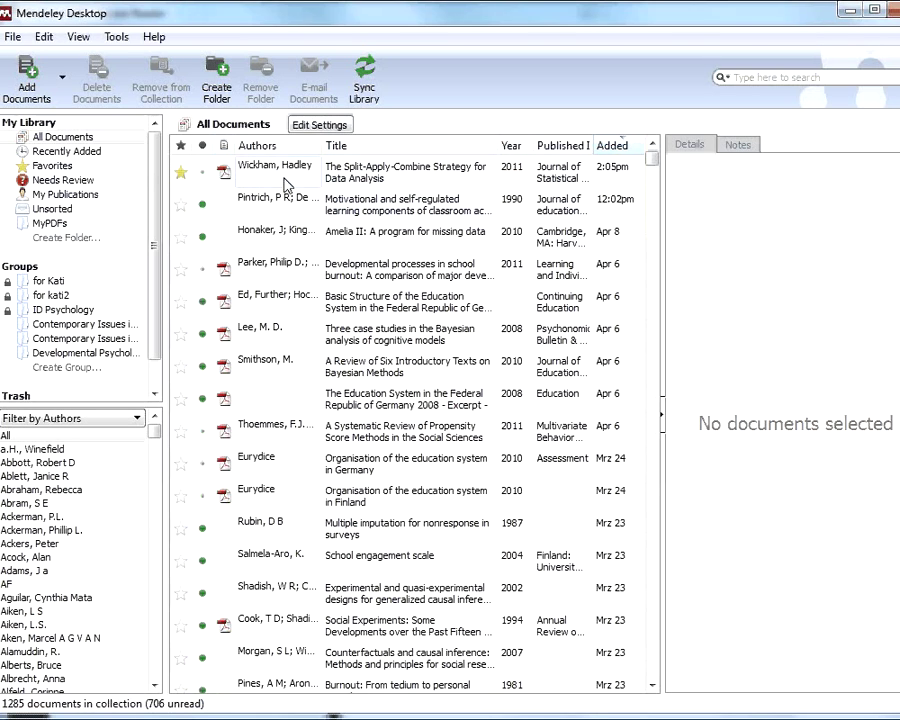
- Select the Wickham Split-Apply-Combine paper to bring up its details and catalog link
click(384, 184)
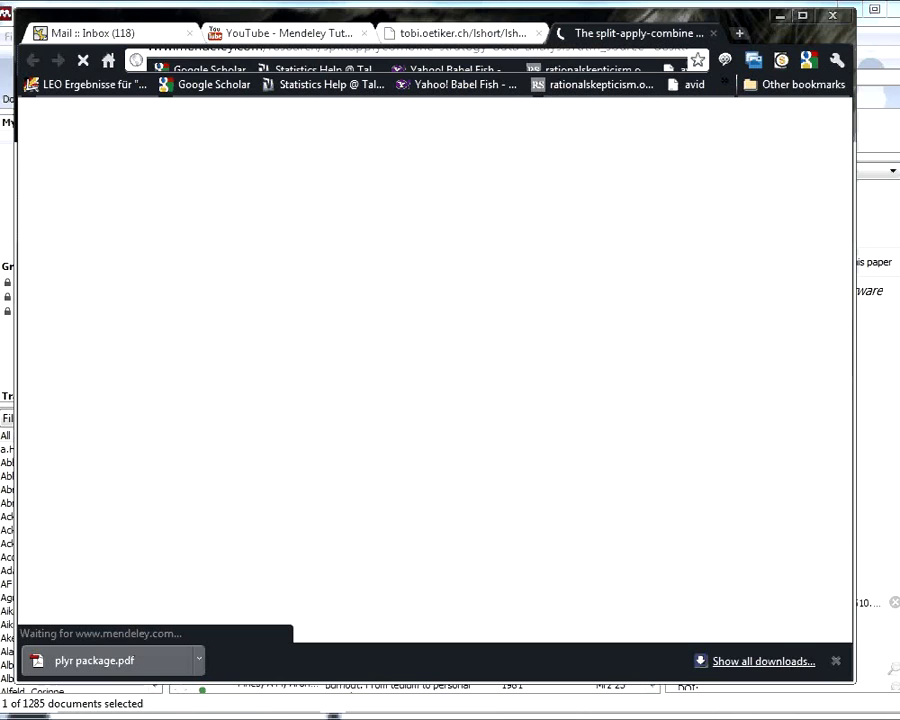
- Maximise the browser window and scroll down to the 'Cite this document' section
drag(742, 20, 742, 10)
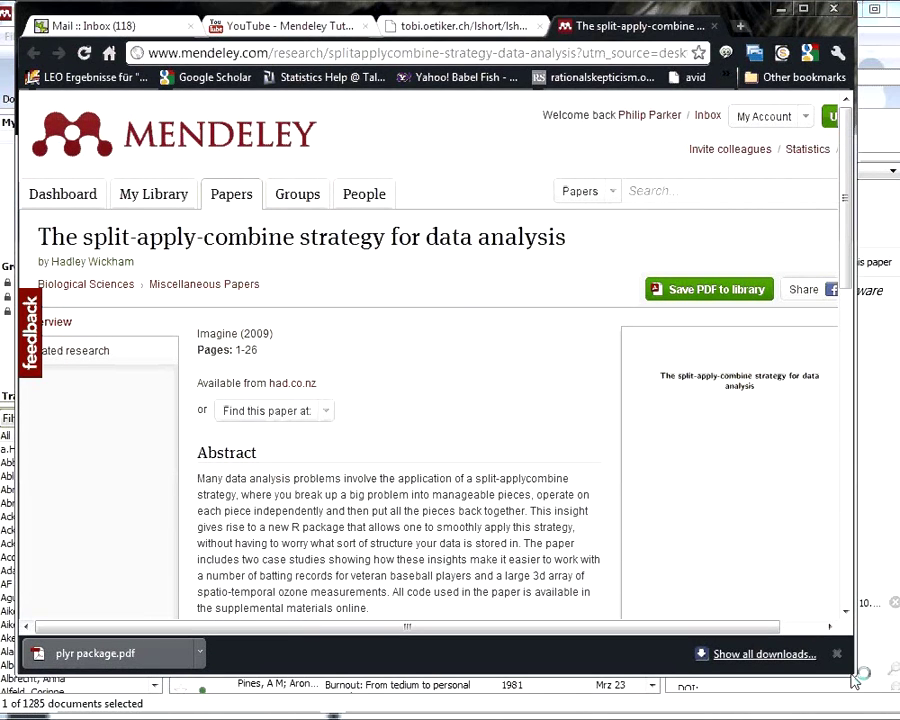
drag(855, 680, 898, 716)
scroll(378, 362, down, 3)
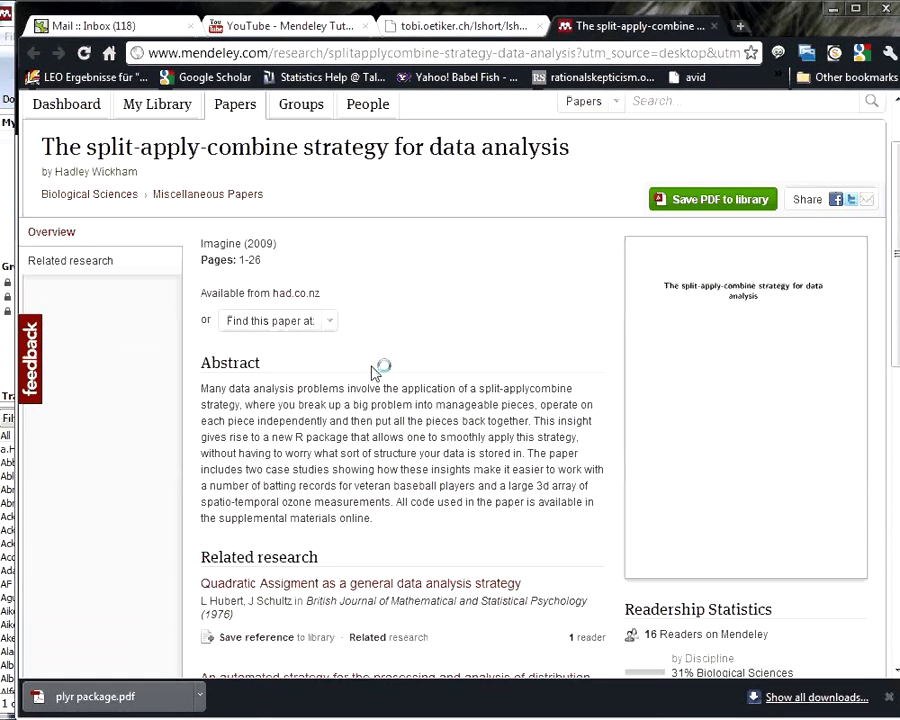
scroll(336, 455, down, 2)
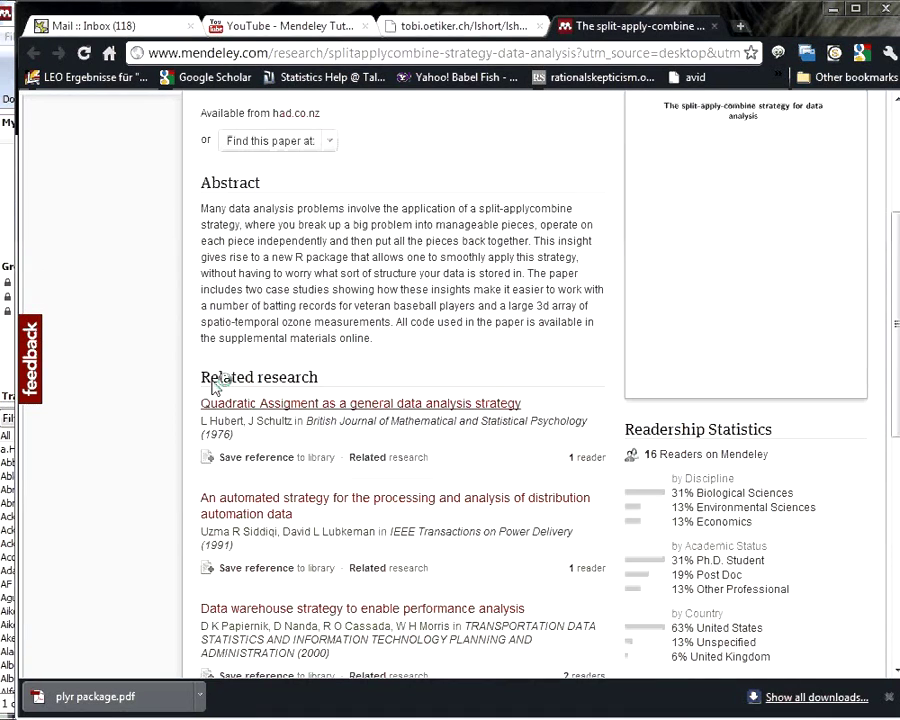
scroll(392, 400, down, 3)
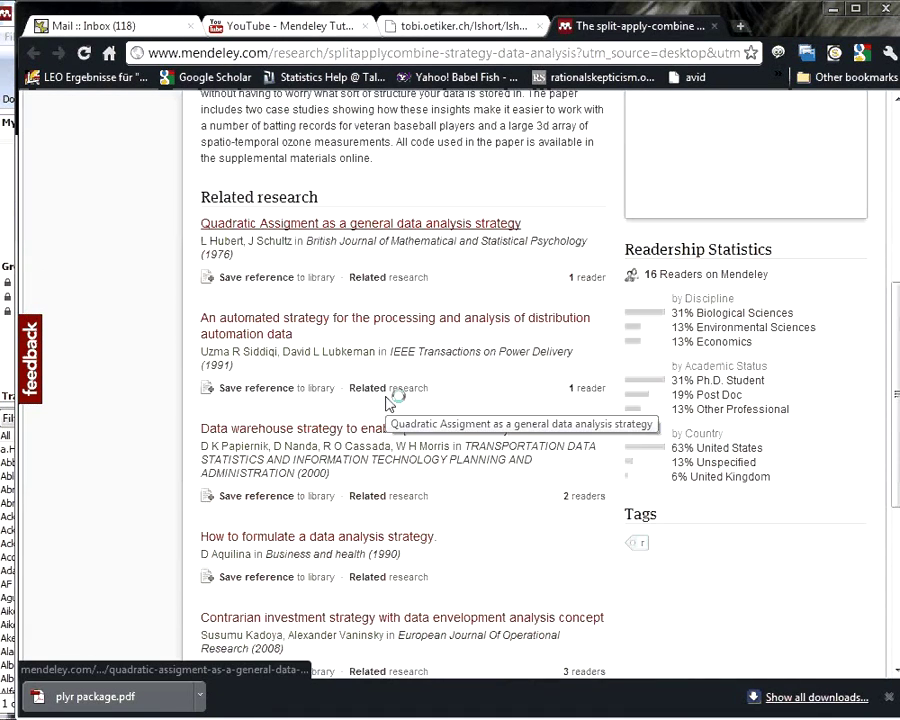
scroll(360, 370, down, 2)
scroll(321, 305, down, 2)
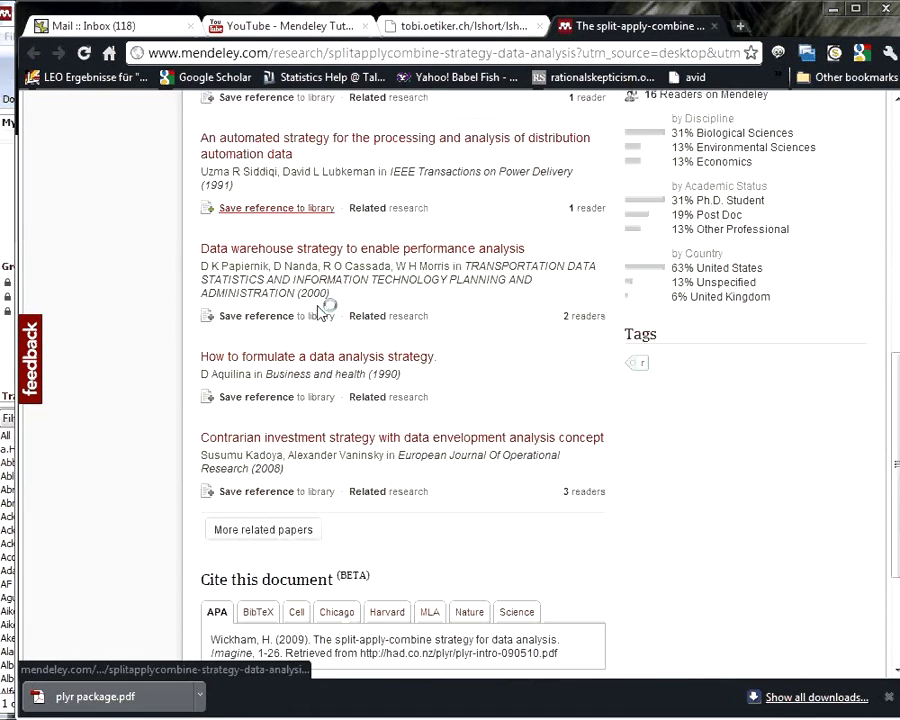
scroll(320, 312, down, 2)
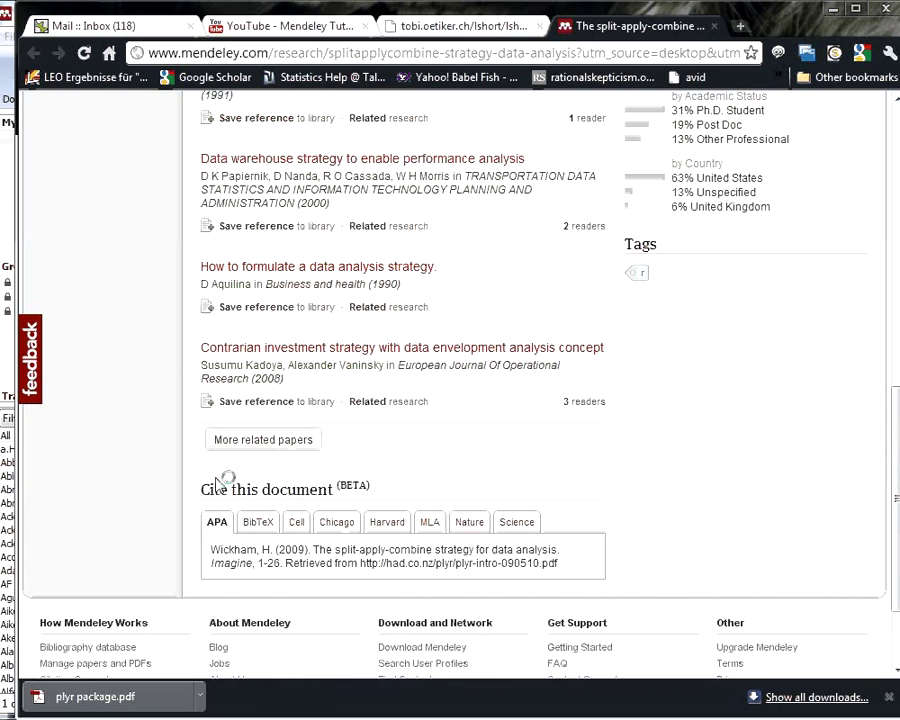
scroll(260, 527, down, 2)
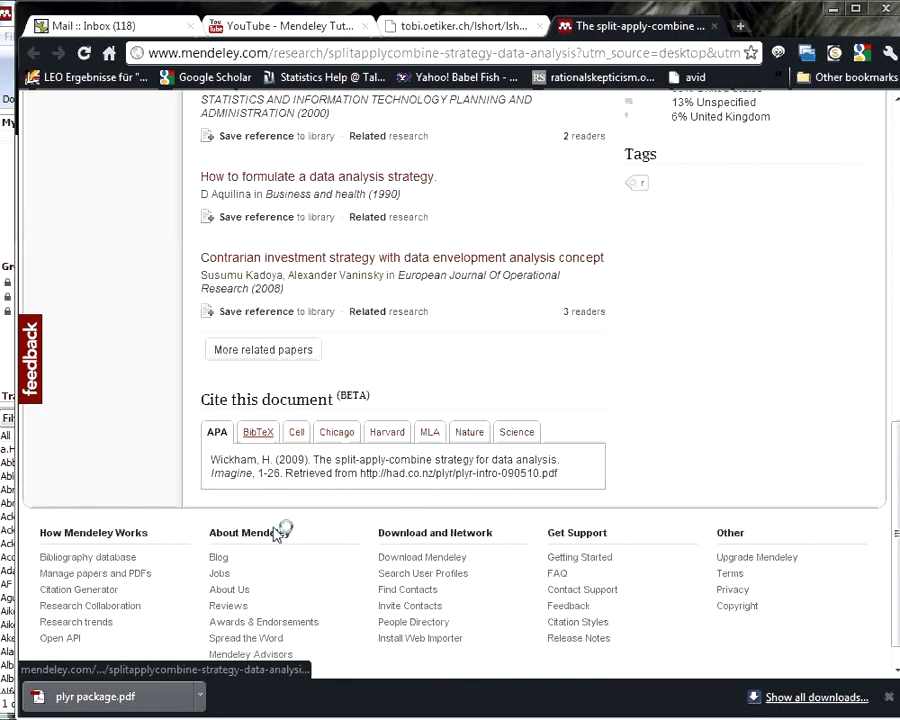
- Compare the citation in BibTeX, MLA and APA styles, then scroll back to the top
click(259, 433)
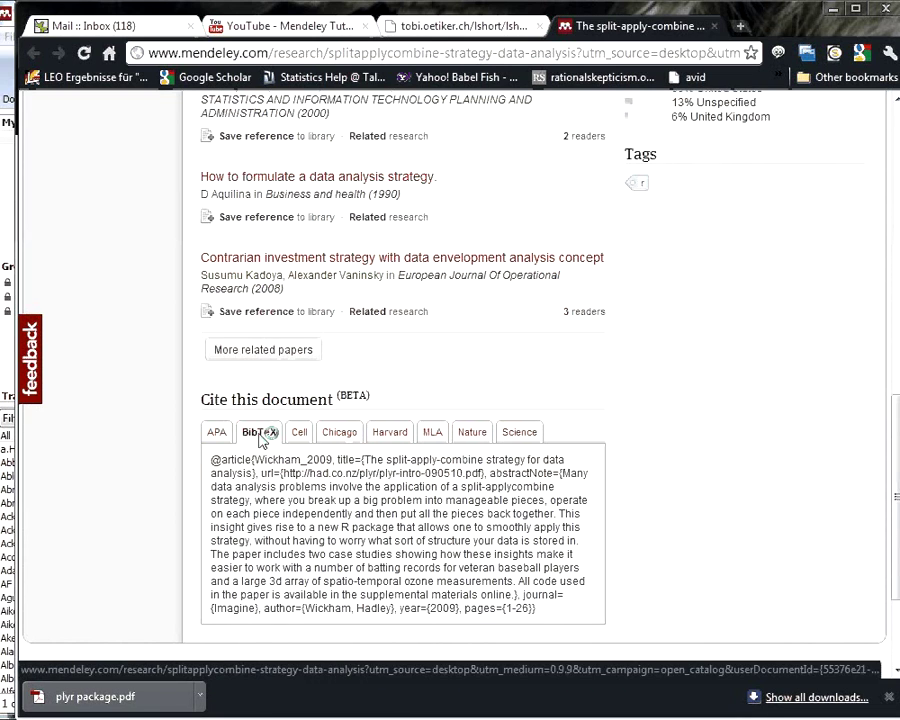
click(430, 436)
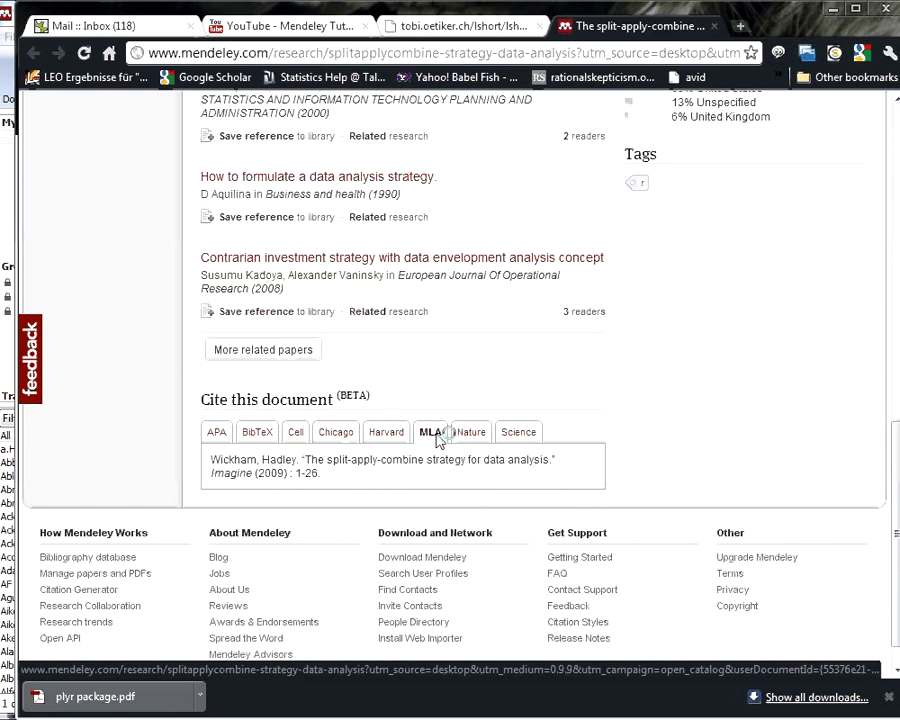
click(222, 432)
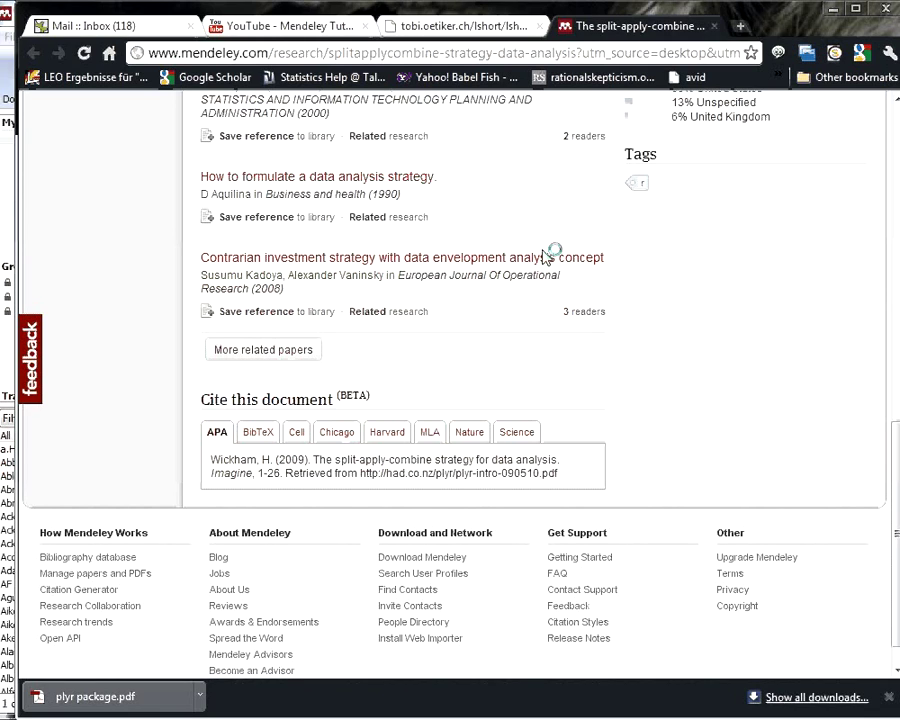
scroll(619, 410, up, 5)
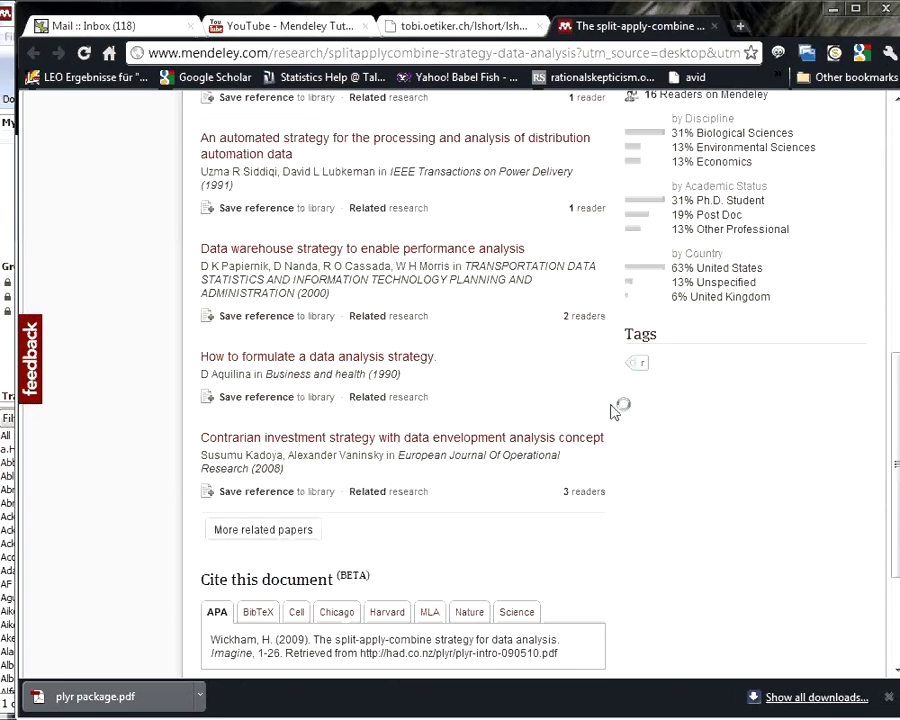
scroll(614, 411, up, 6)
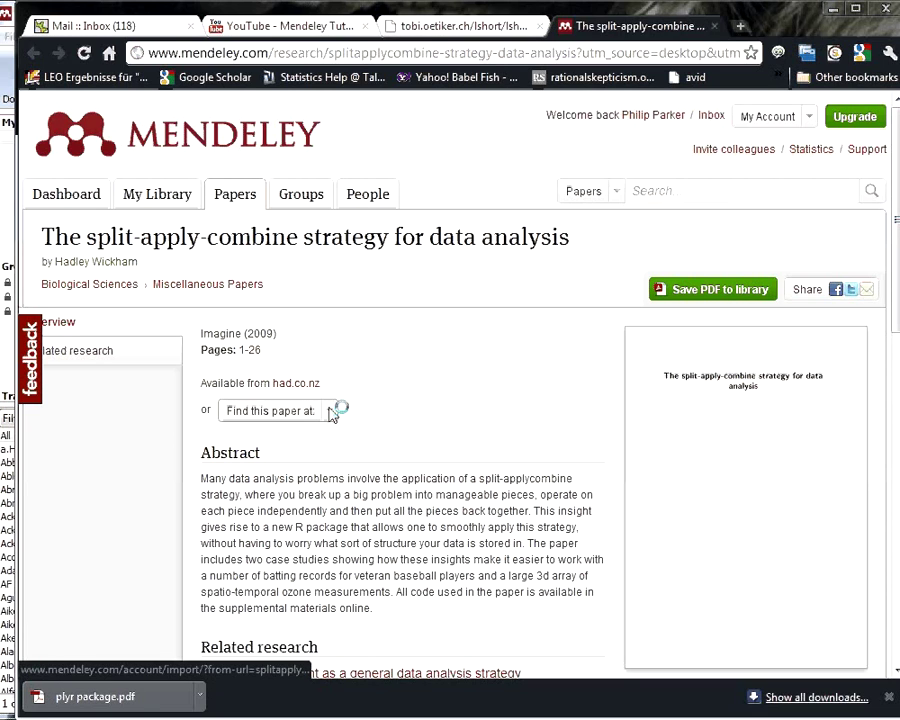
- Check the split-apply-combine paper's Google Scholar results, then close them to return to its catalog page
click(333, 414)
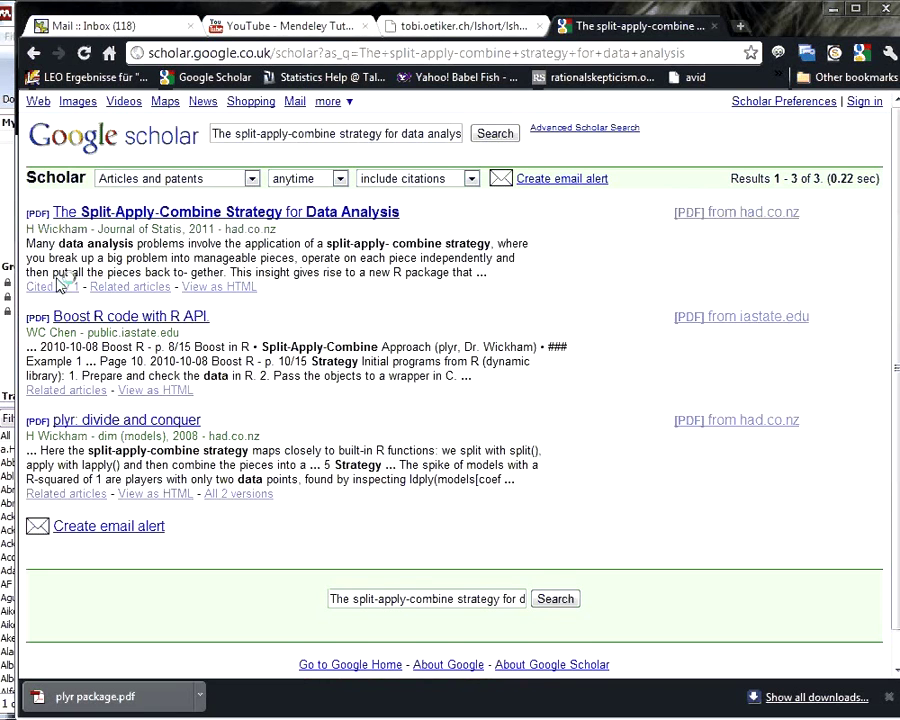
click(714, 26)
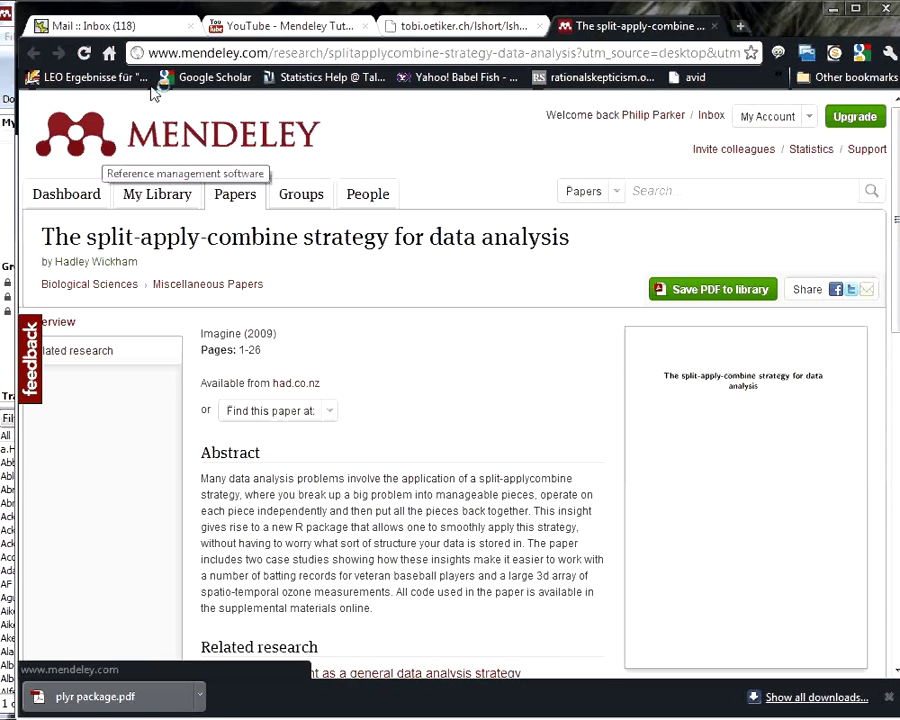
drag(275, 53, 745, 53)
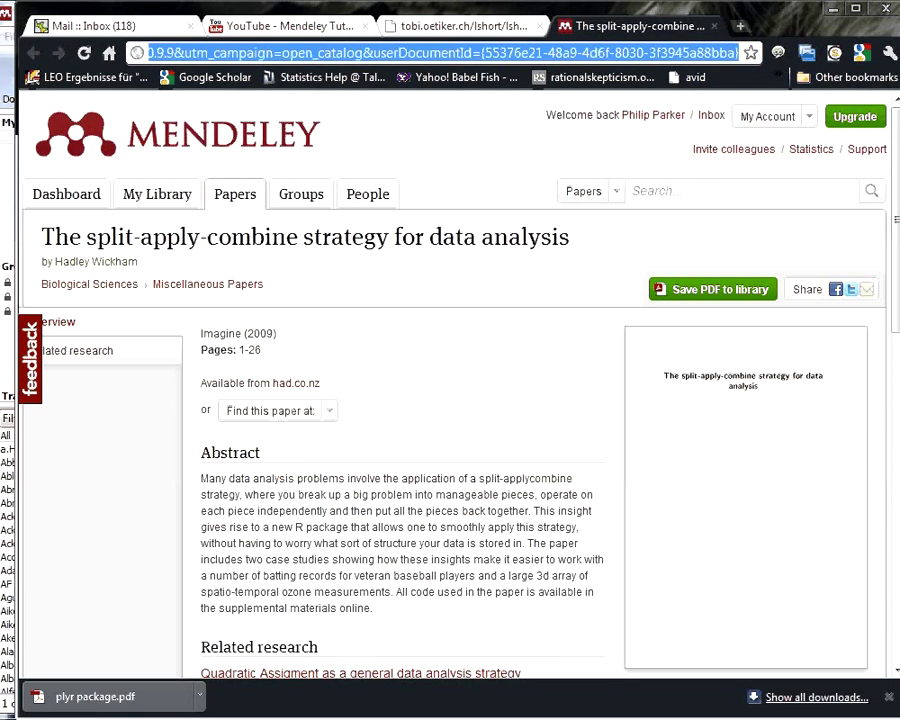
key(BackSpace)
key(Return)
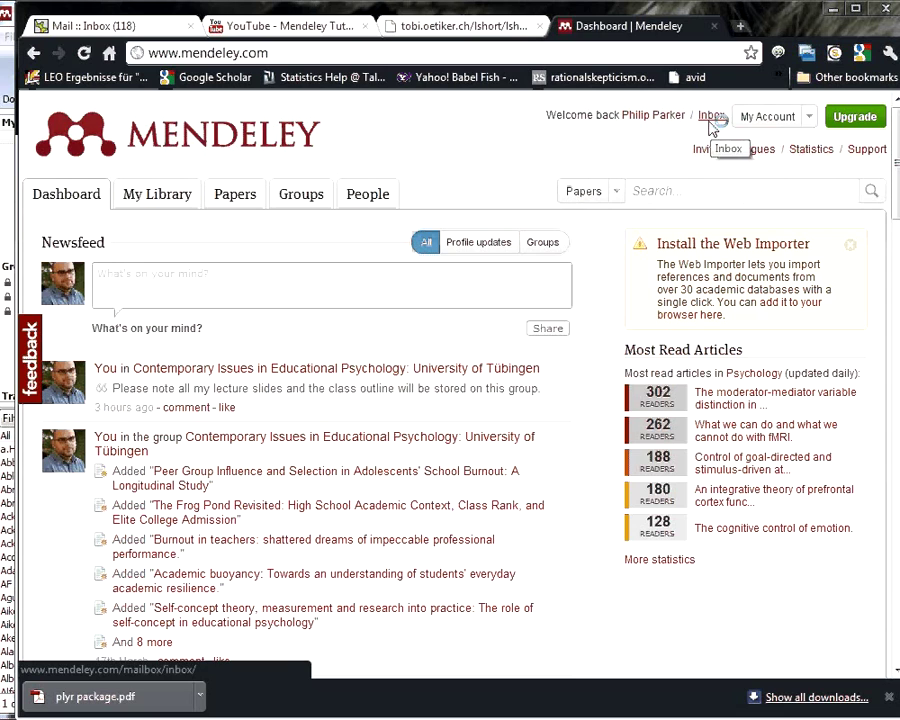
click(808, 119)
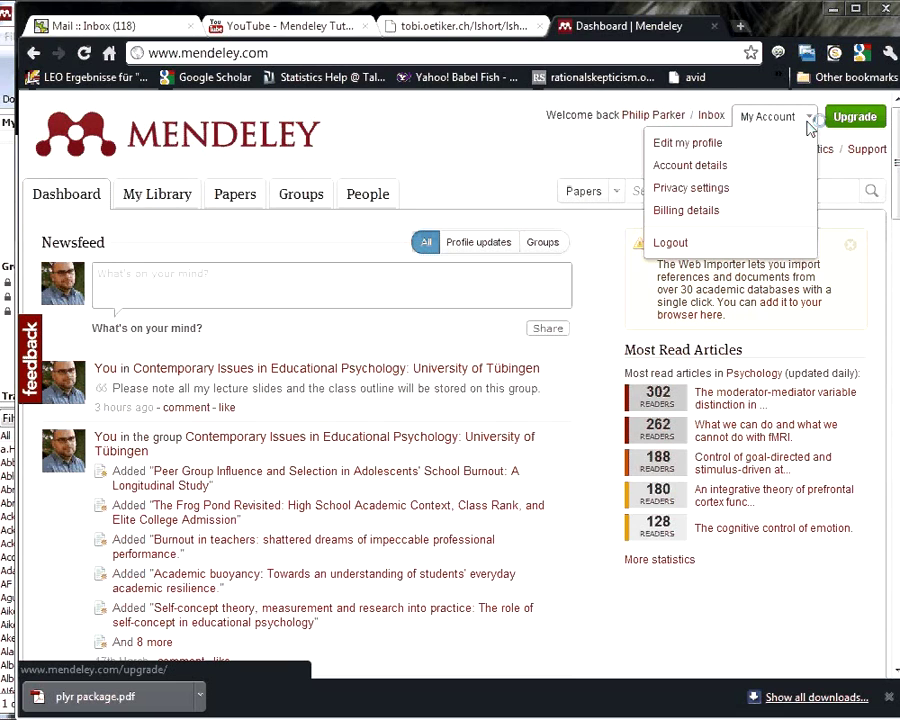
click(690, 188)
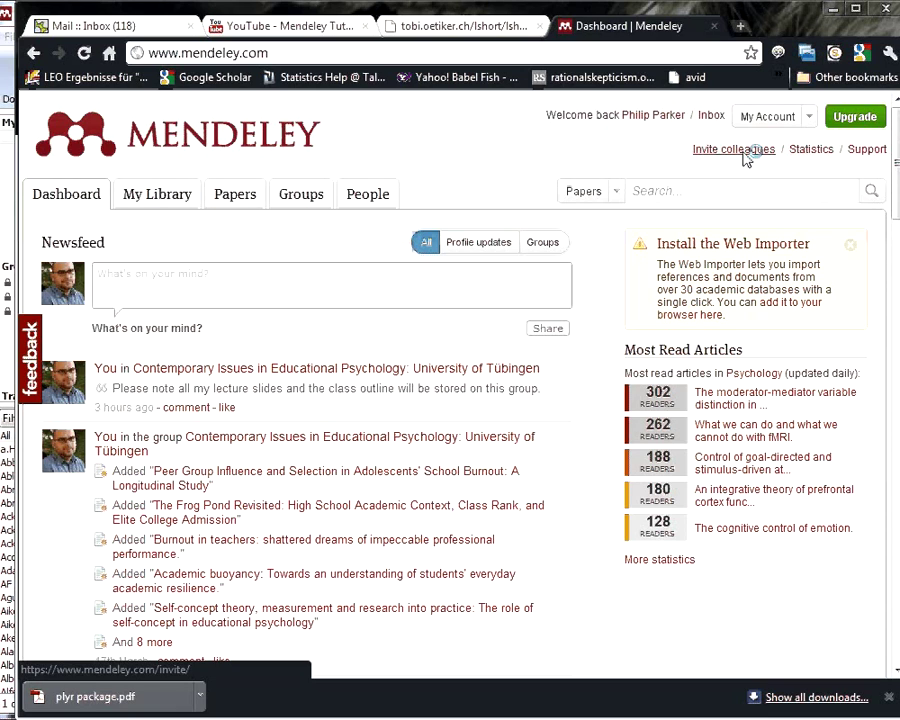
- Open Statistics and browse the General stats, including the most read Psychology articles
click(812, 151)
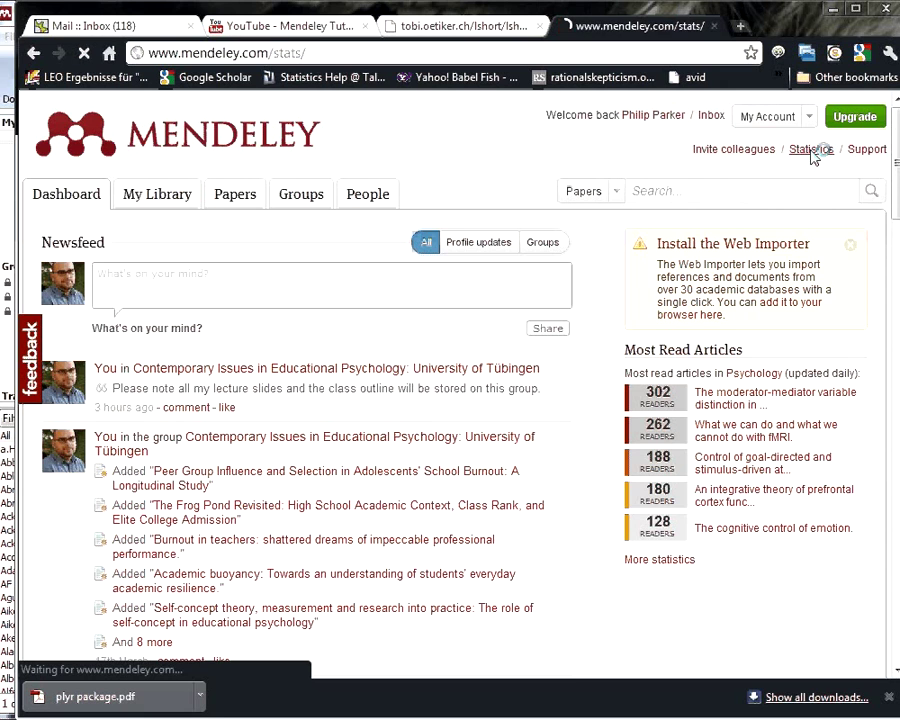
scroll(340, 168, down, 1)
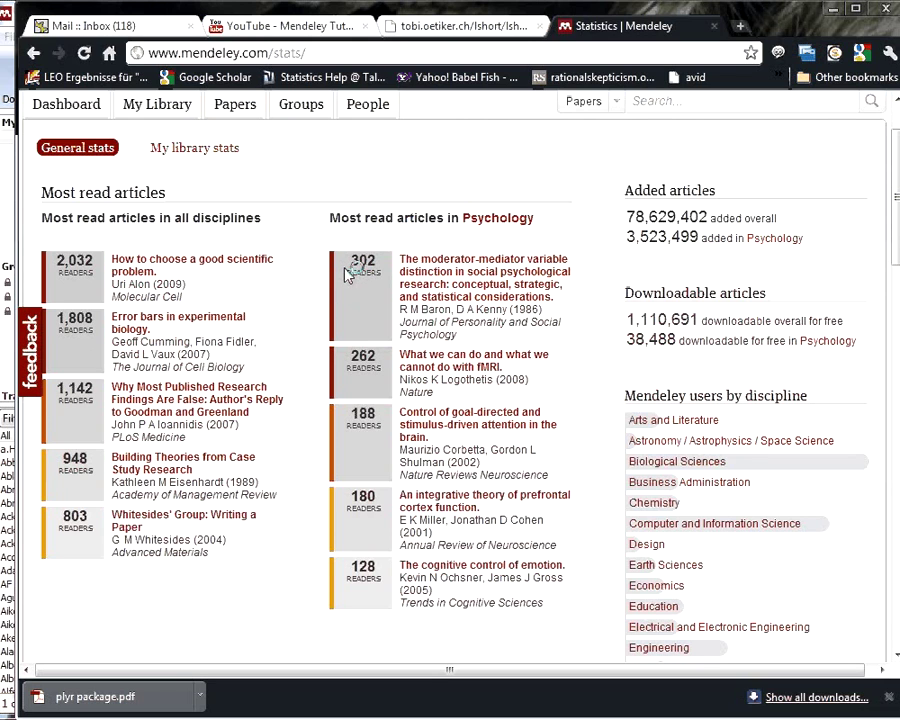
scroll(362, 285, up, 2)
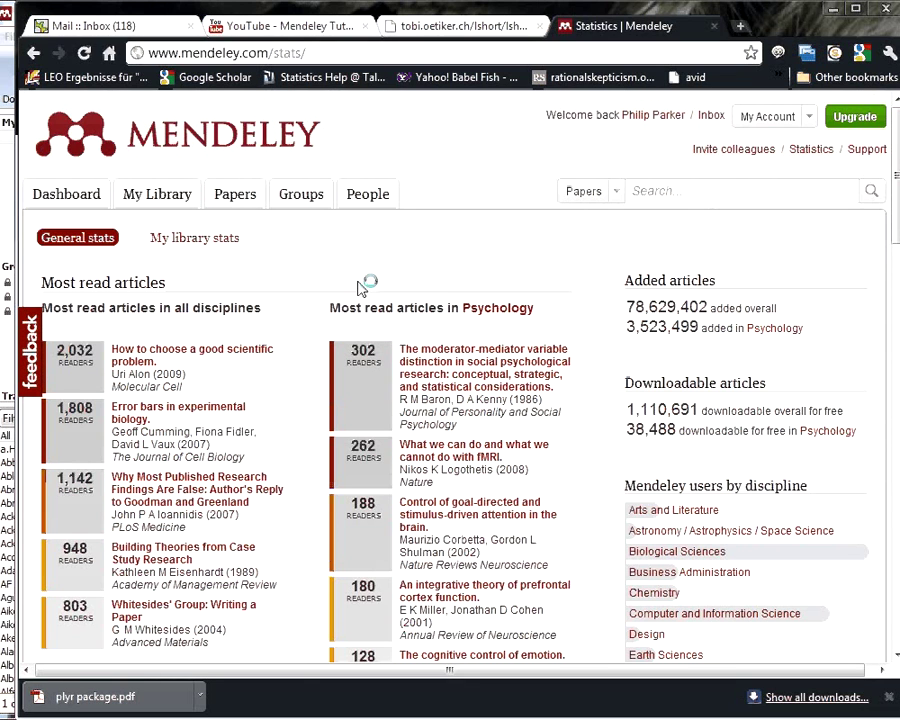
click(66, 194)
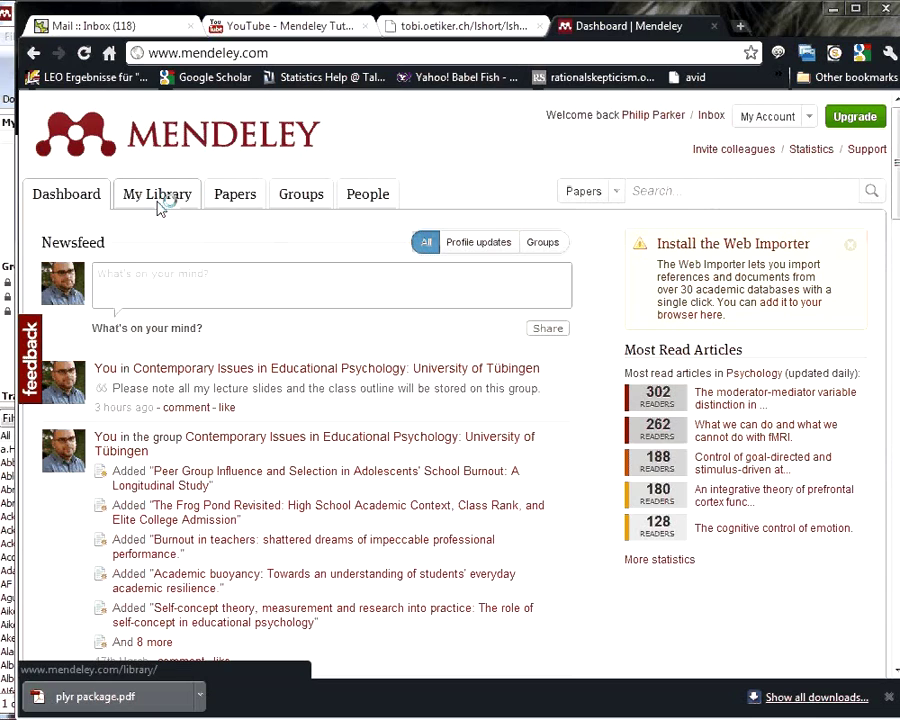
click(160, 196)
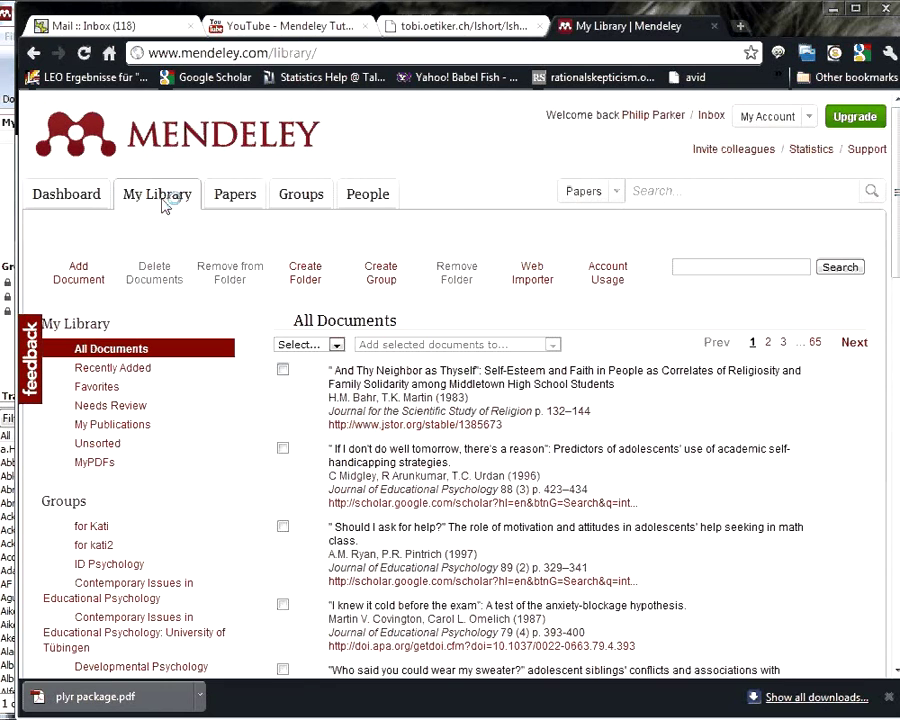
scroll(497, 450, down, 5)
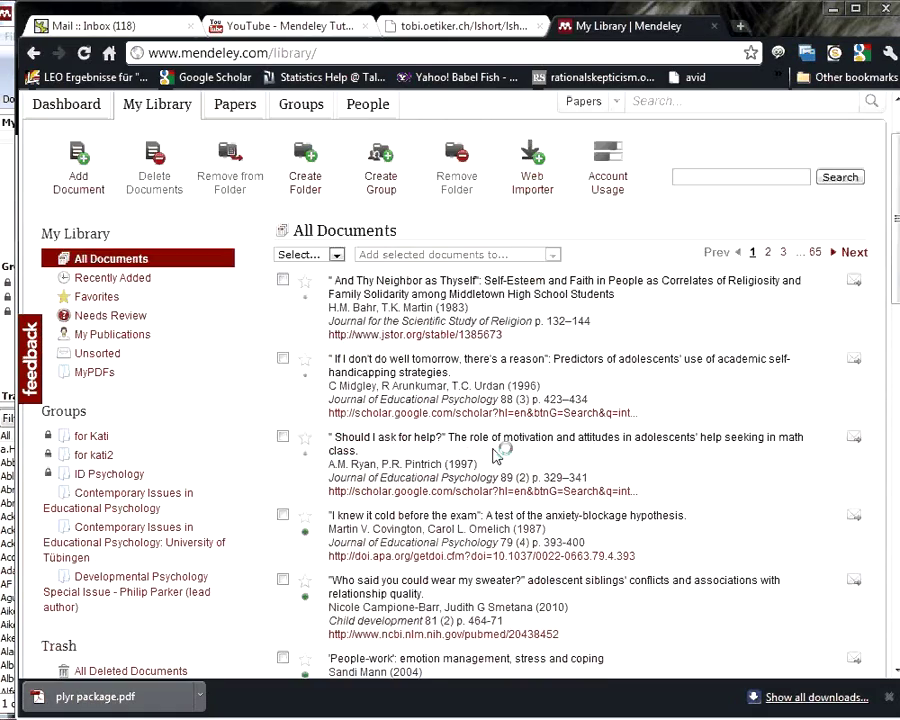
scroll(497, 455, up, 1)
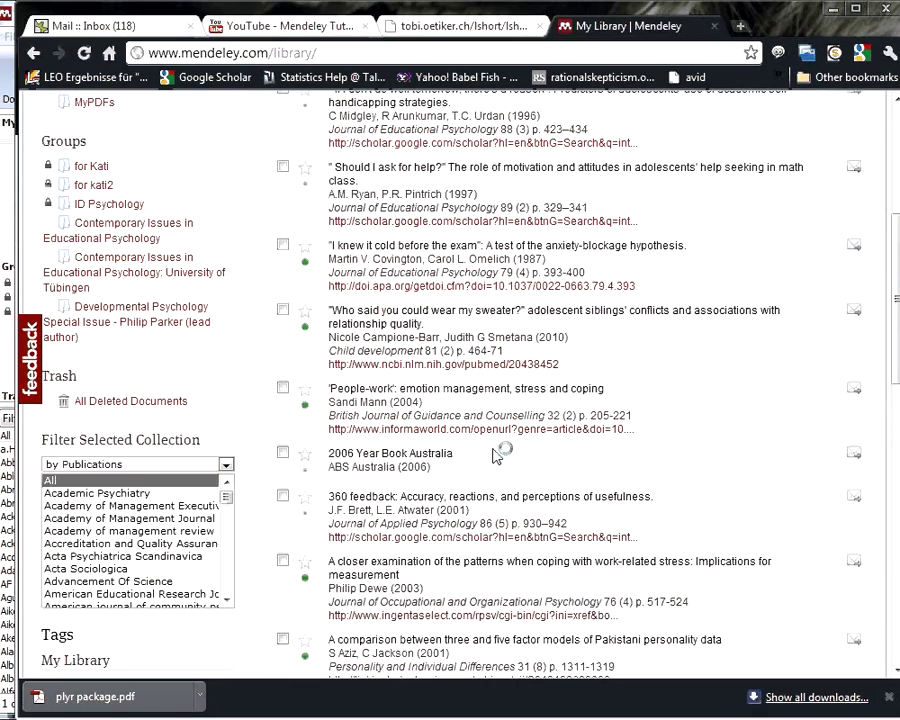
scroll(122, 548, down, 10)
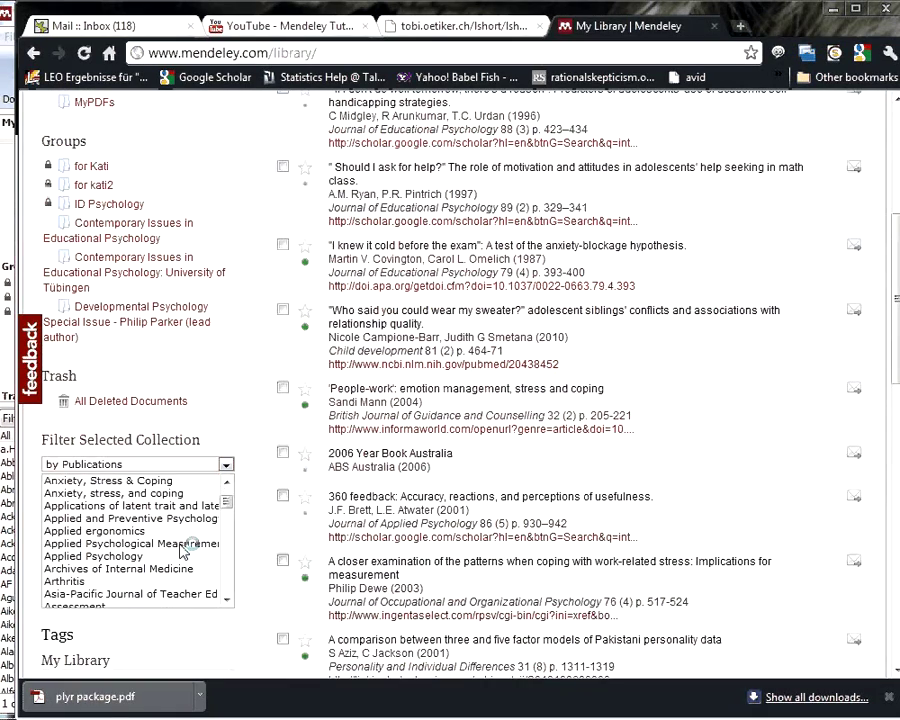
scroll(183, 540, up, 10)
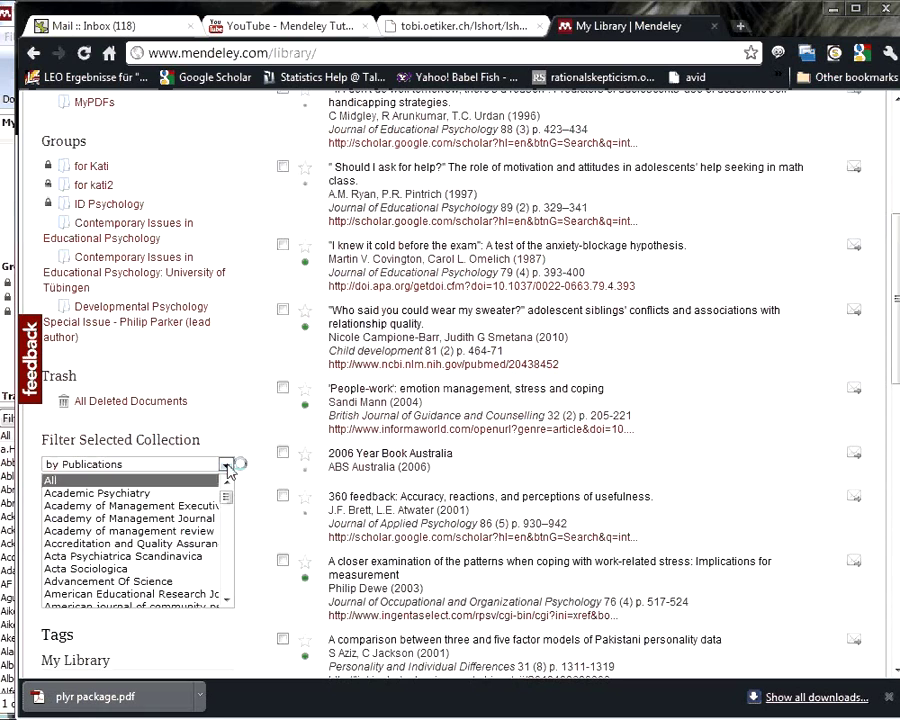
click(227, 466)
click(106, 501)
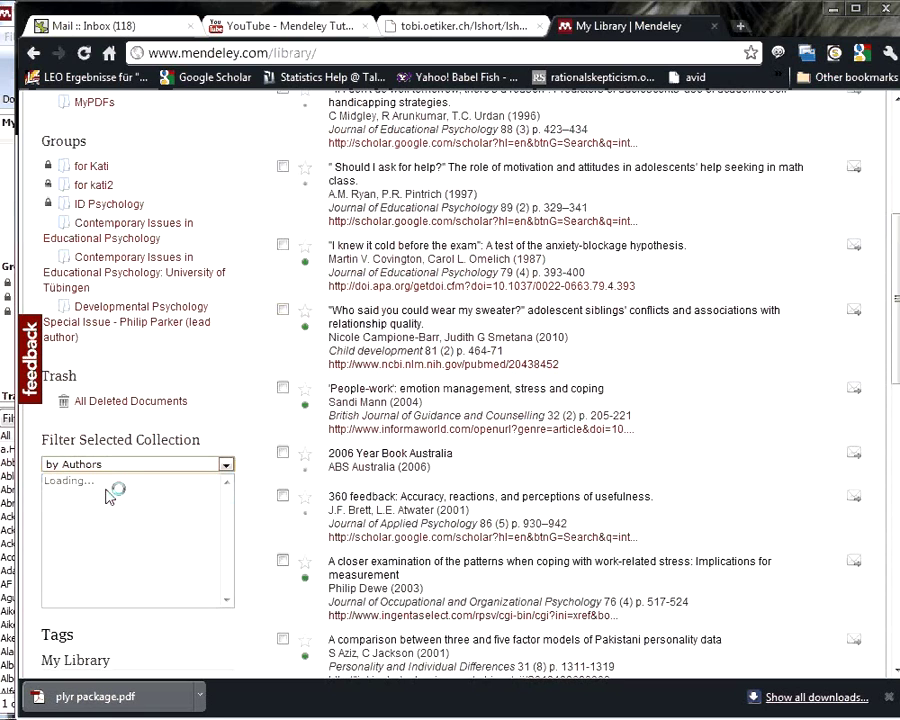
scroll(140, 505, up, 3)
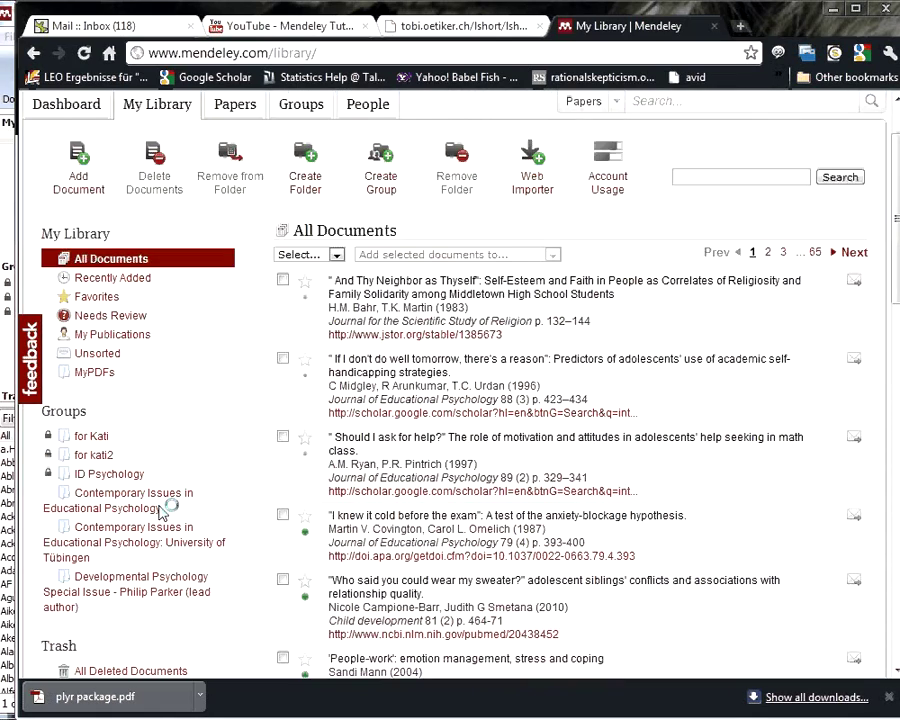
scroll(161, 513, down, 3)
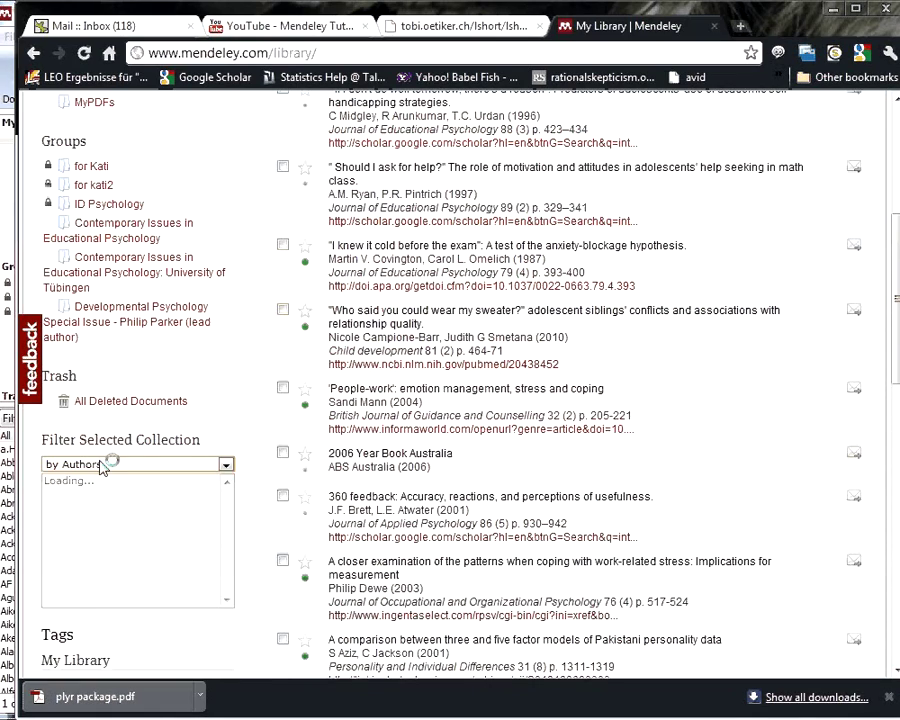
scroll(200, 588, up, 5)
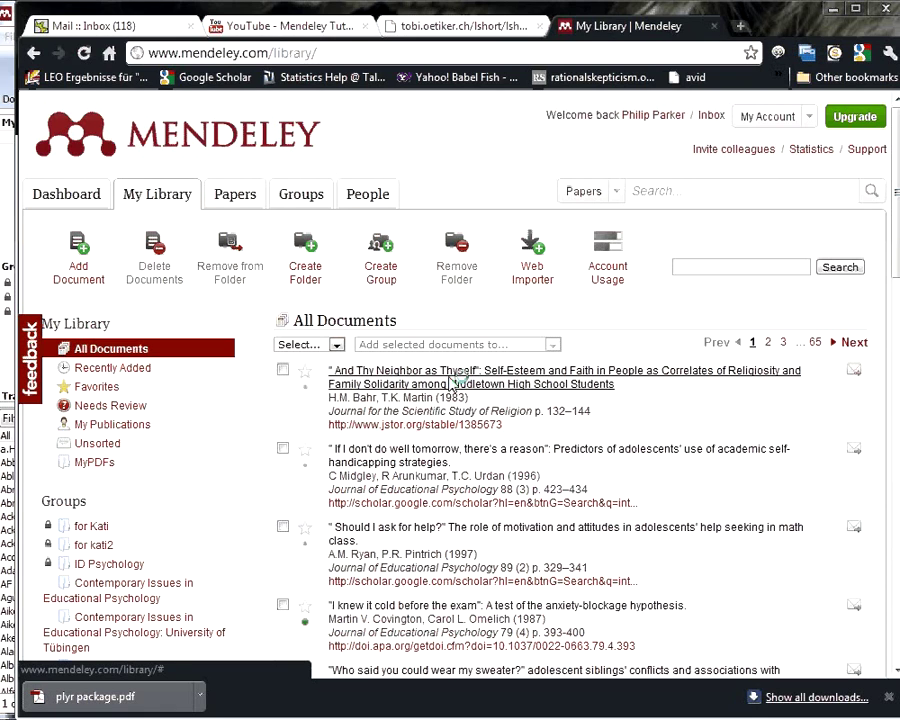
- Expand 'And Thy Neighbor as Thyself' to view its tags, notes and details, then collapse it
click(455, 380)
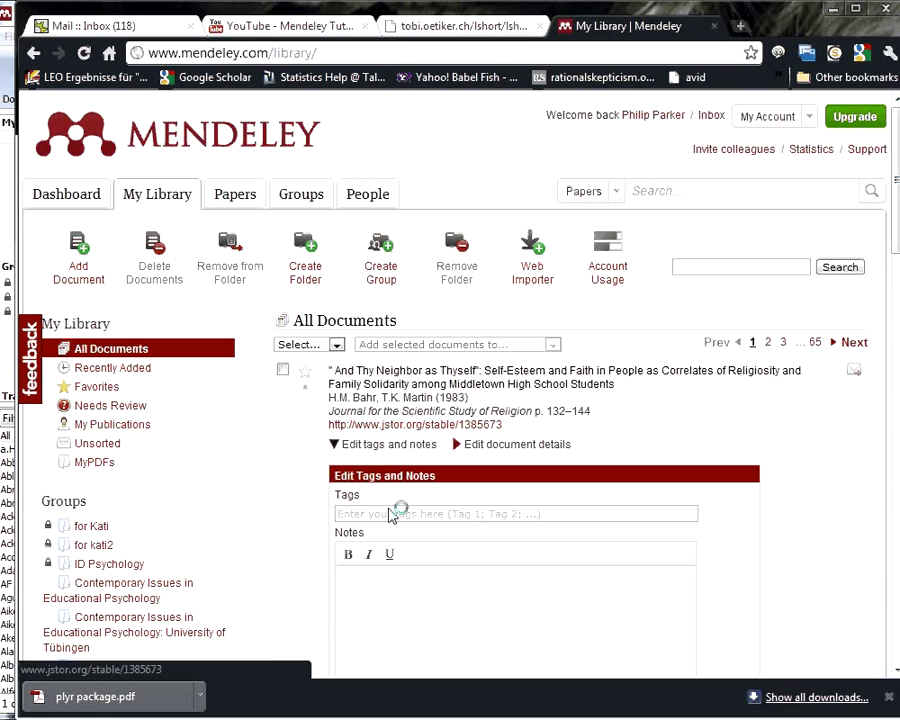
scroll(398, 510, down, 3)
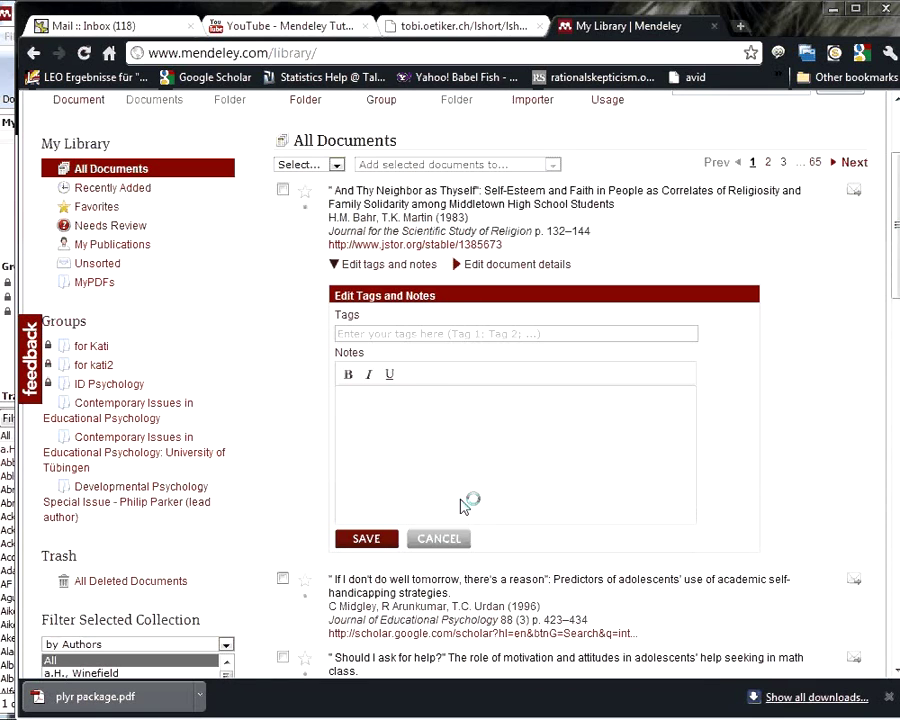
click(460, 266)
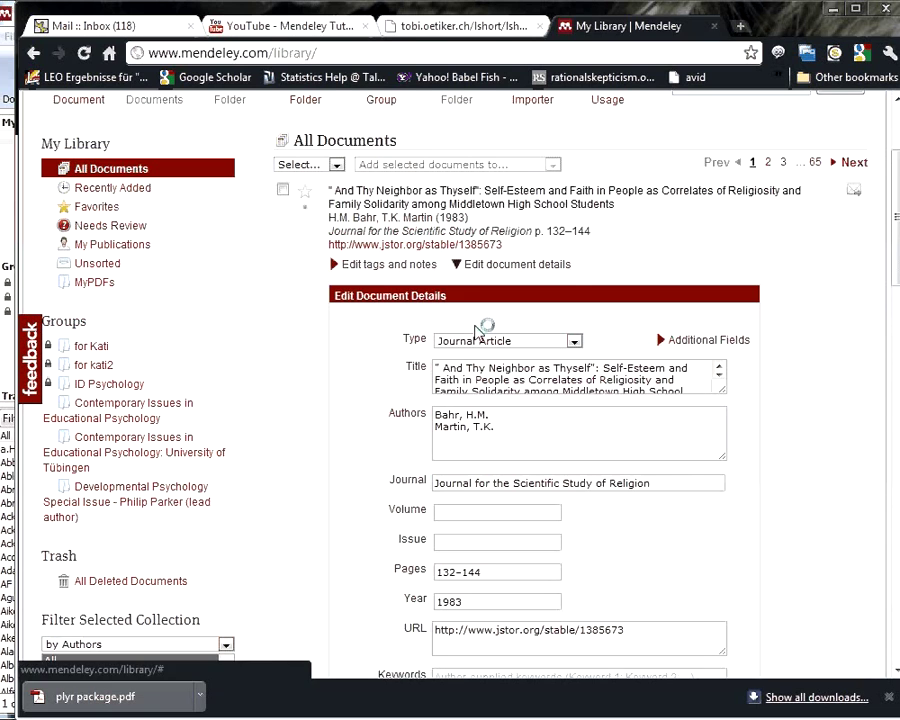
click(461, 266)
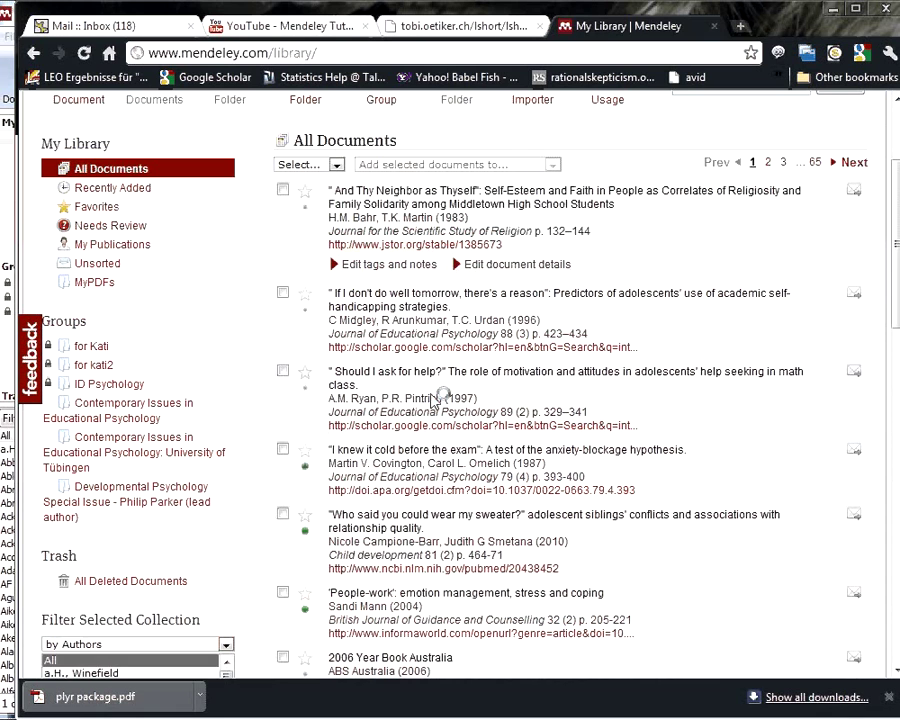
scroll(437, 396, up, 2)
scroll(435, 398, up, 2)
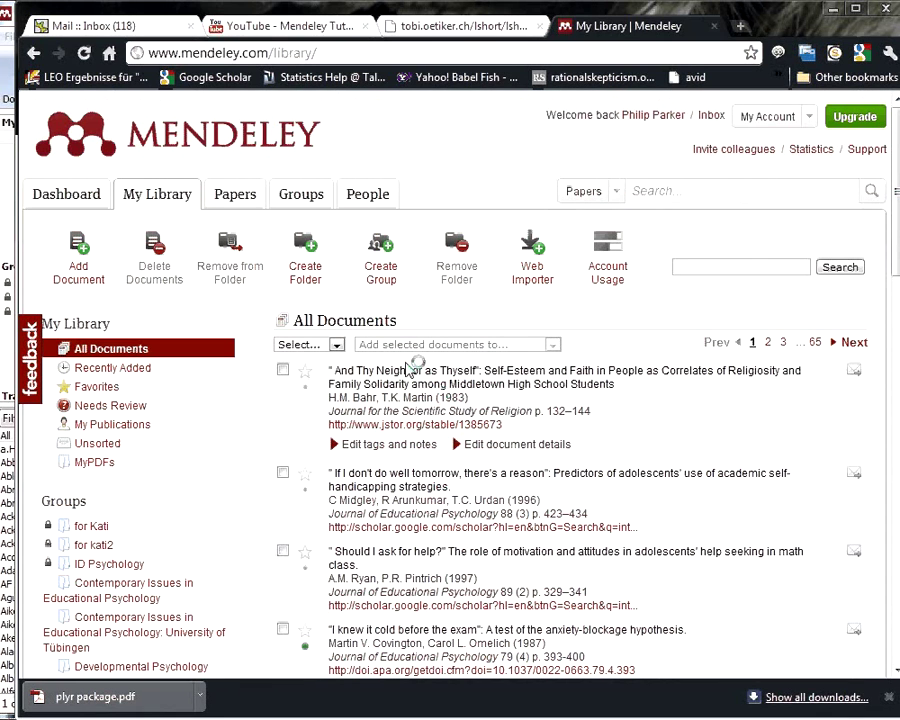
- Go through Papers to the Groups page and browse the owned groups list
click(242, 196)
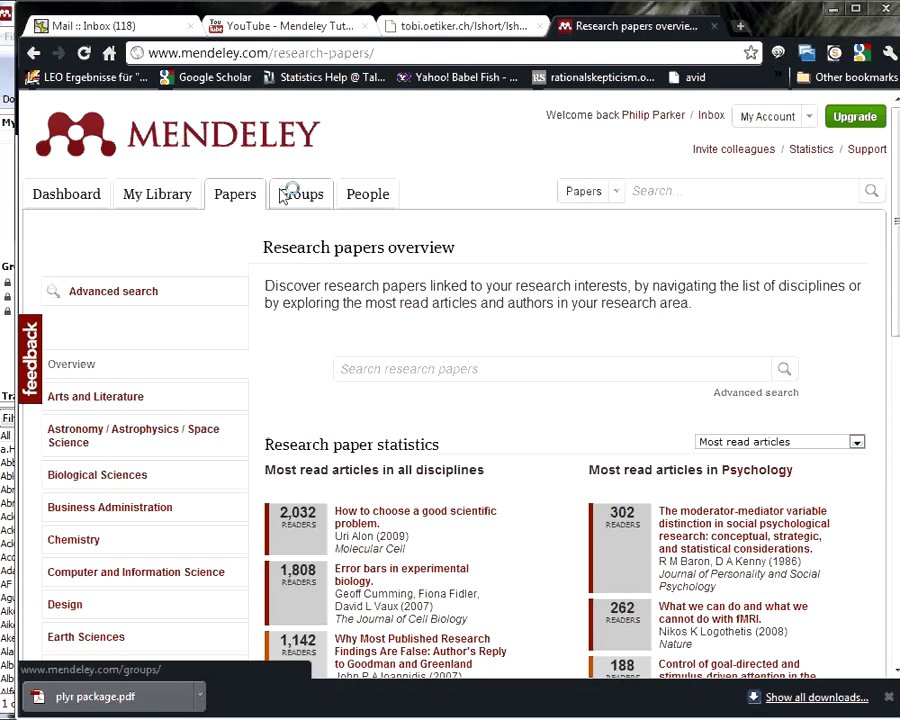
click(285, 195)
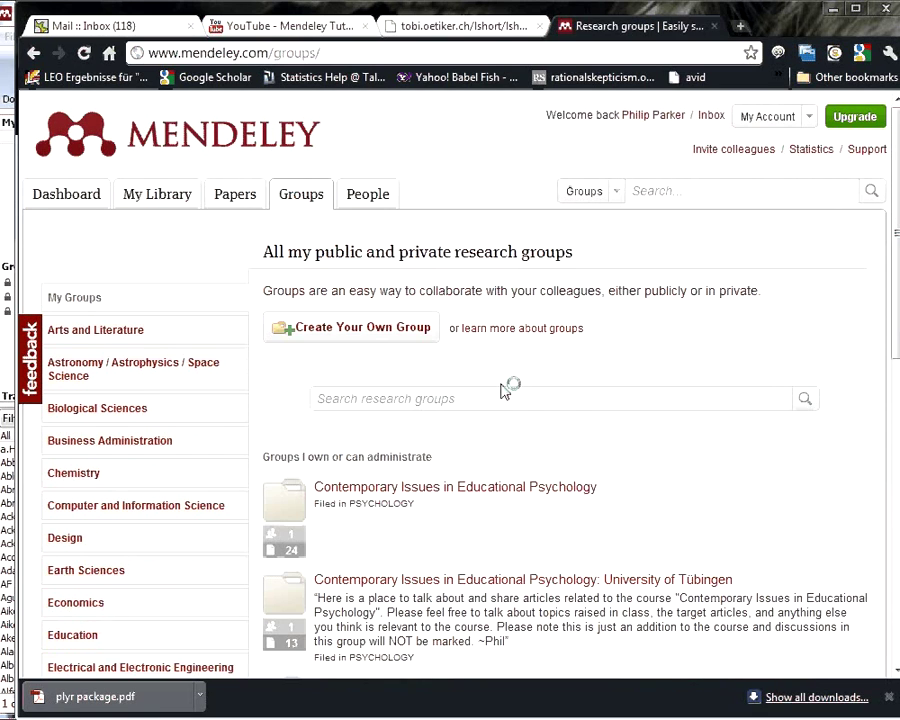
scroll(512, 392, down, 3)
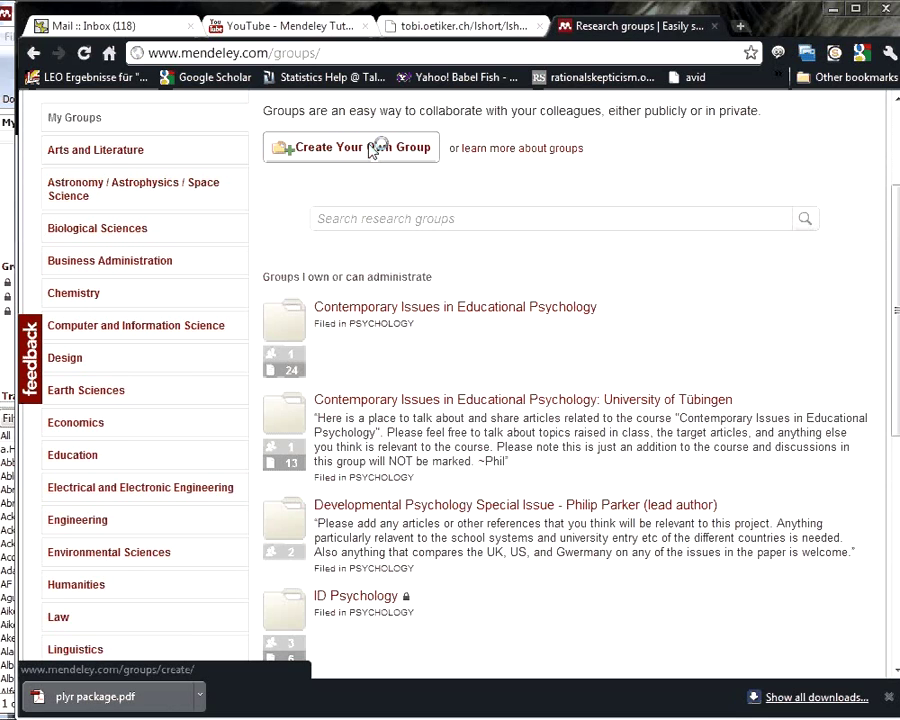
- Open 'Create Your Own Group' and review the name, description and privacy fields
click(301, 148)
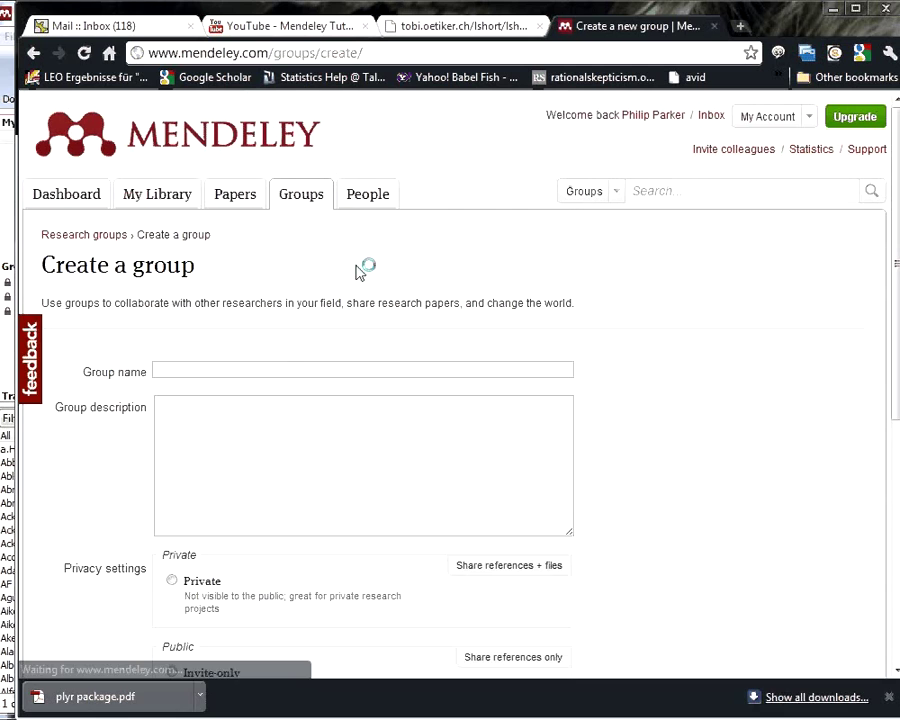
scroll(301, 330, down, 5)
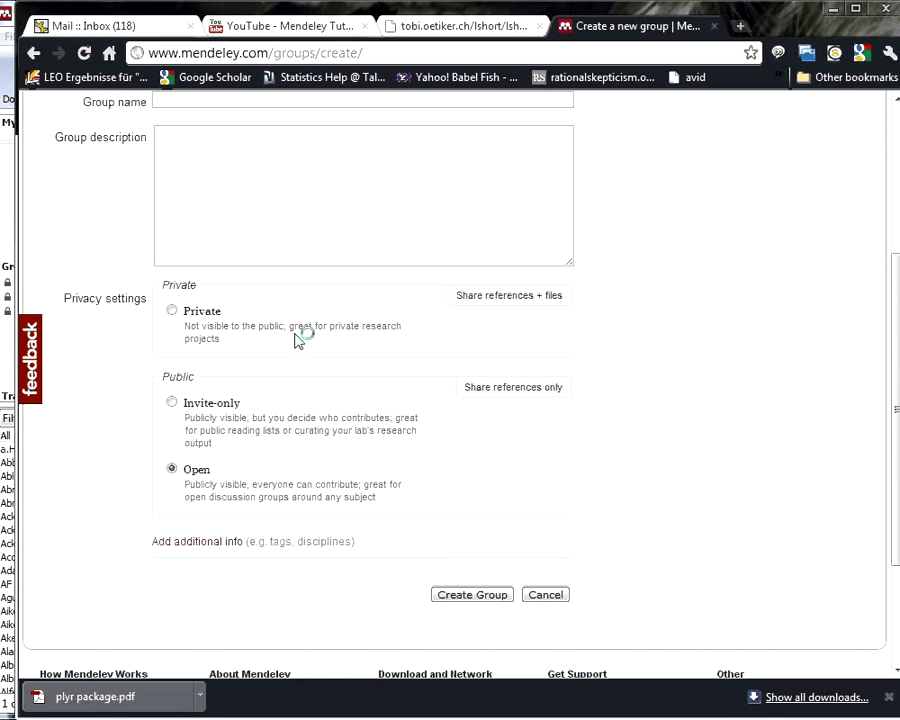
scroll(230, 290, up, 2)
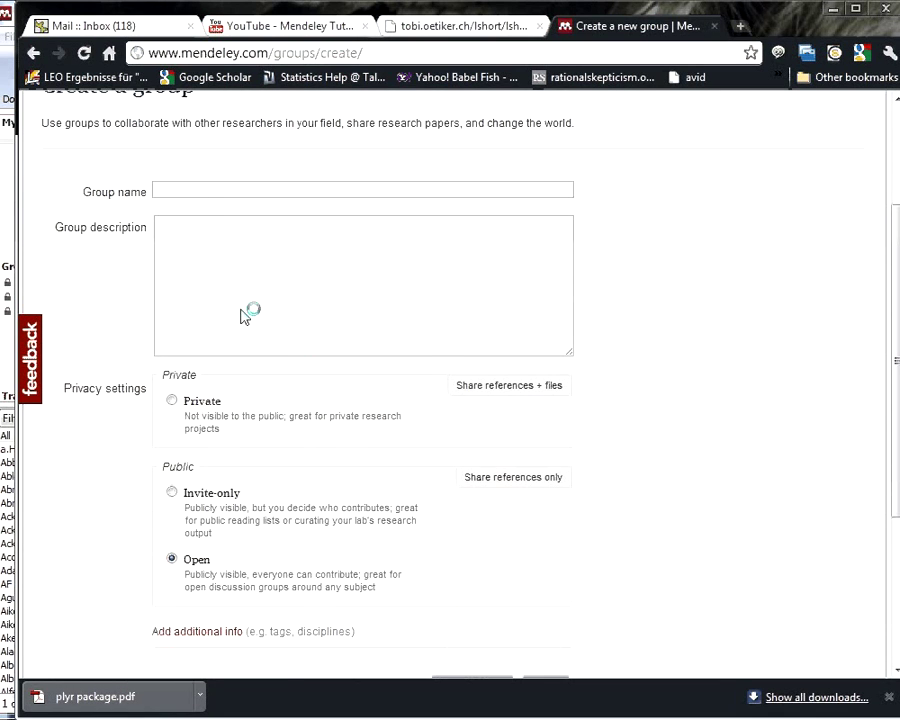
scroll(210, 311, down, 2)
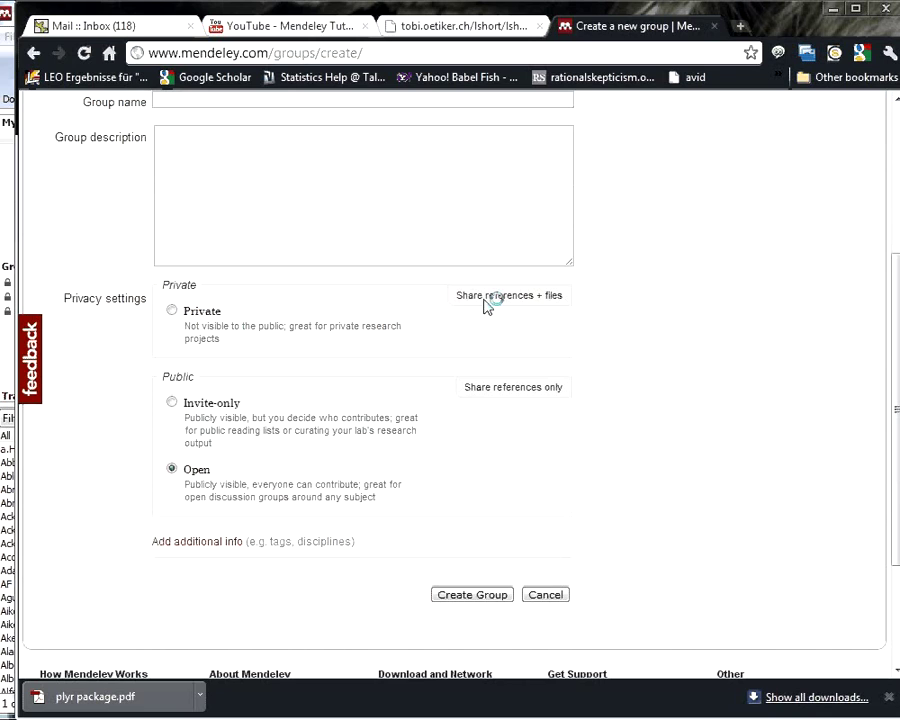
scroll(468, 312, up, 2)
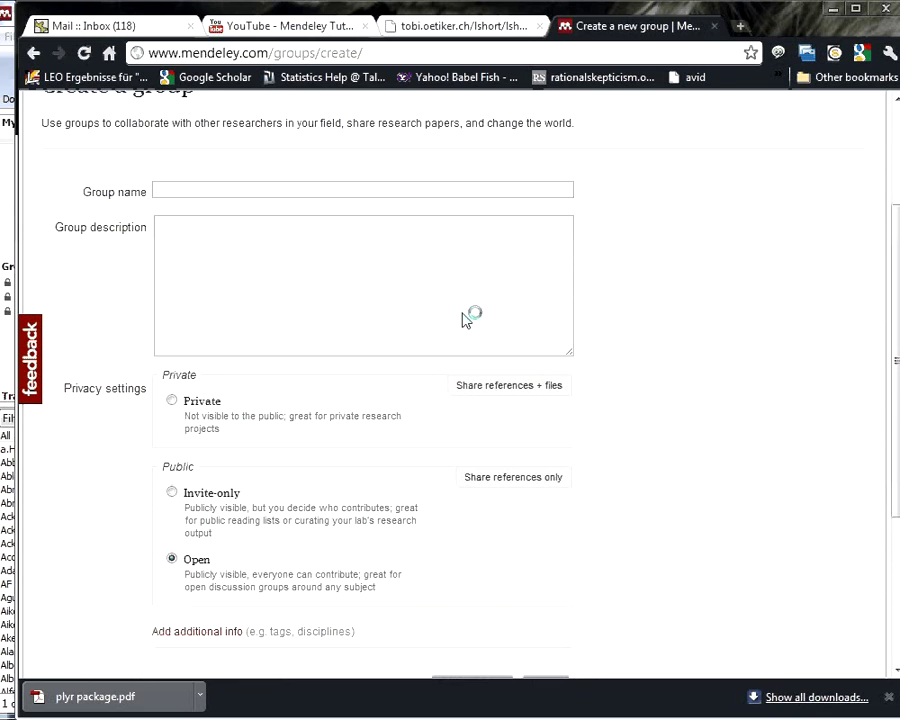
scroll(466, 316, down, 2)
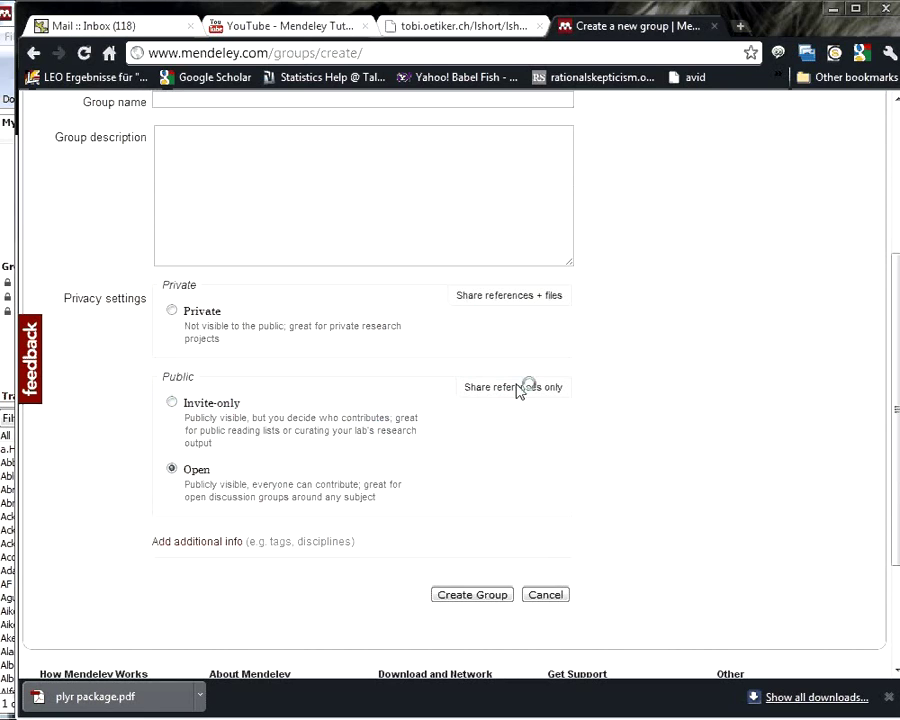
scroll(630, 440, up, 3)
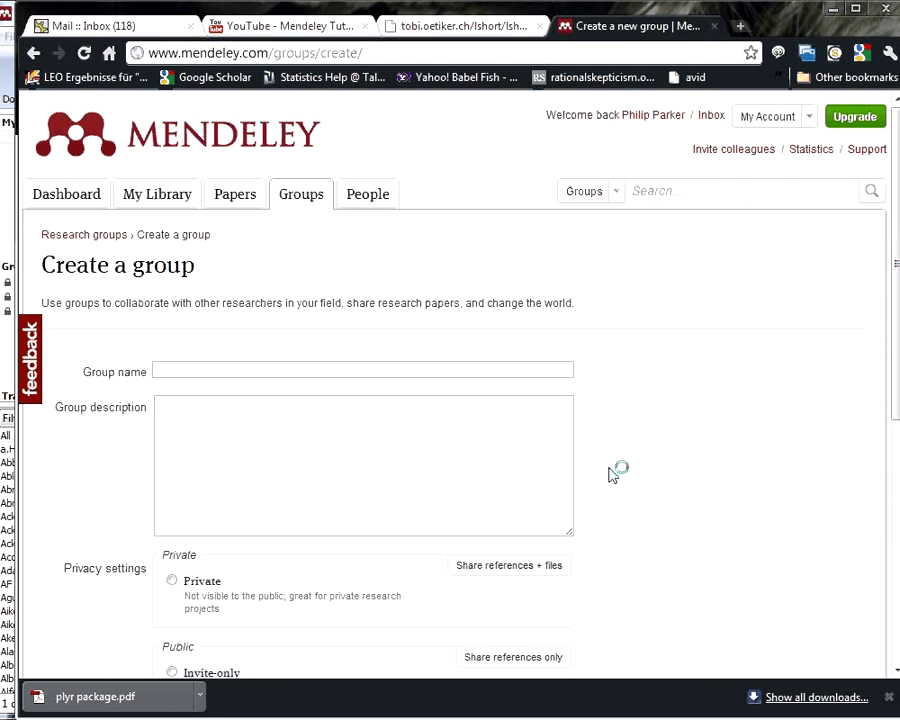
- From Groups, open 'Contemporary Issues in Educational Psychology: University of Tübingen' and browse its newsfeed and members
click(301, 196)
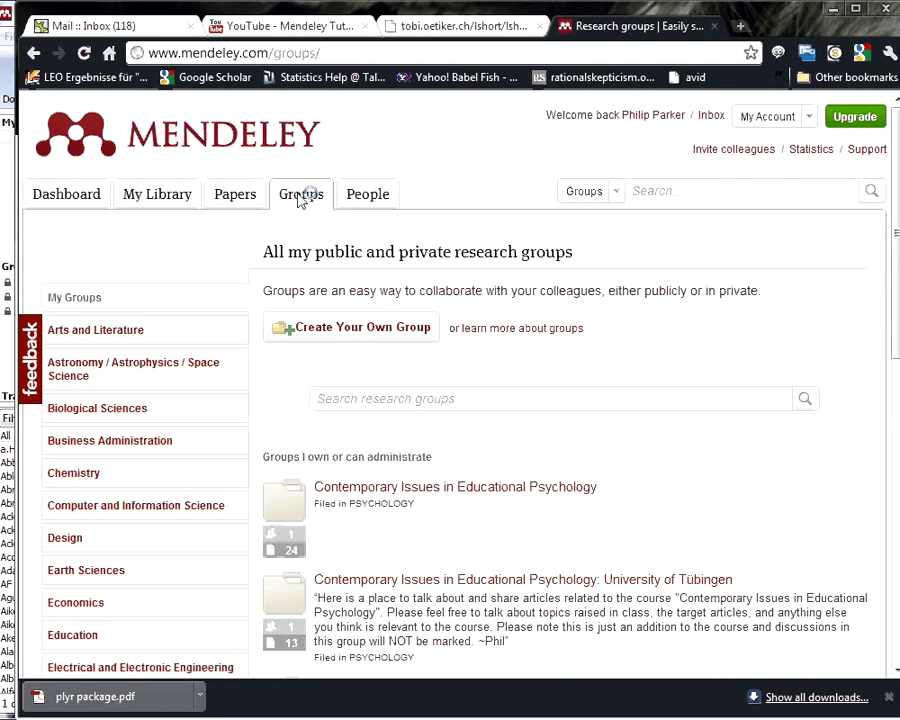
scroll(568, 356, down, 3)
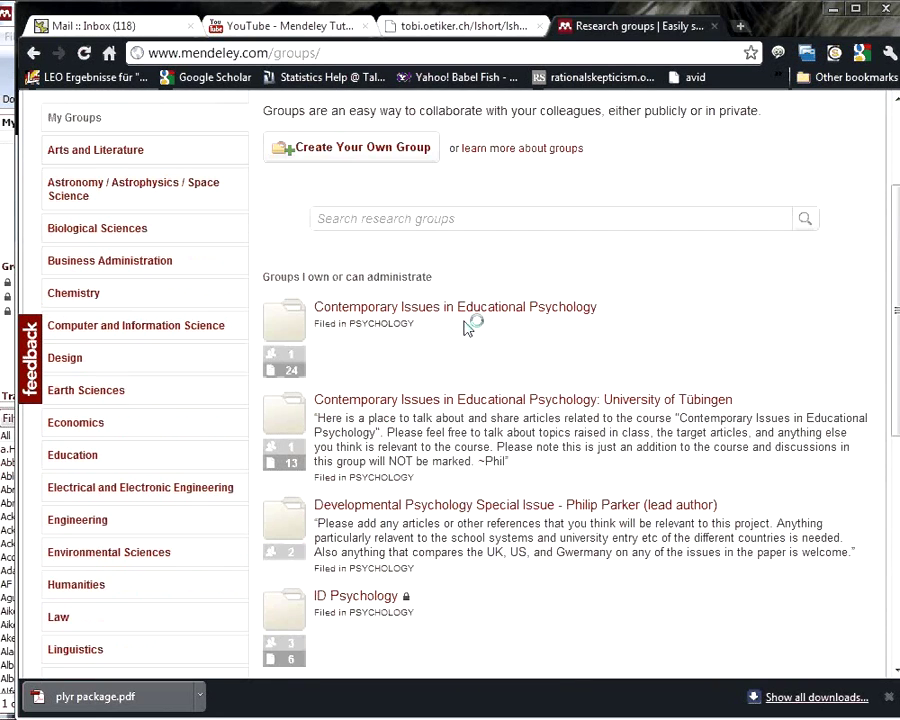
click(446, 400)
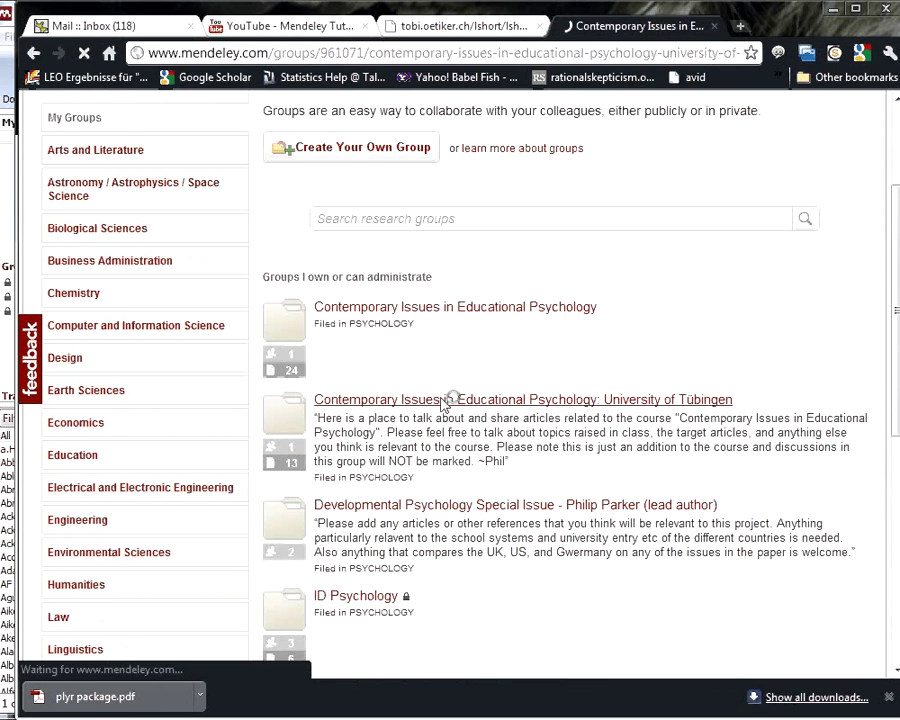
scroll(446, 400, down, 5)
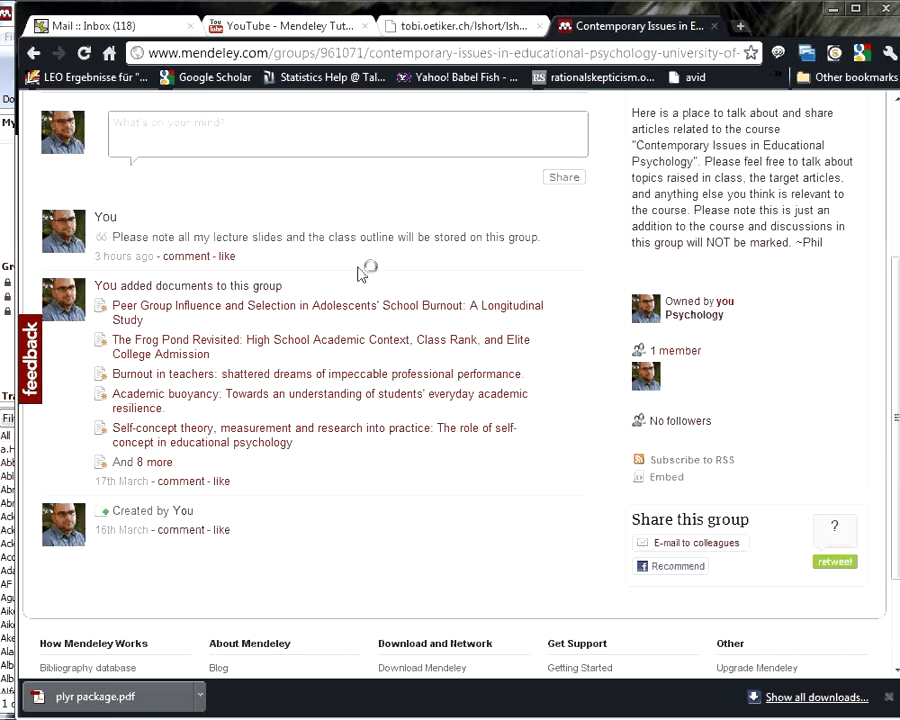
scroll(193, 301, down, 3)
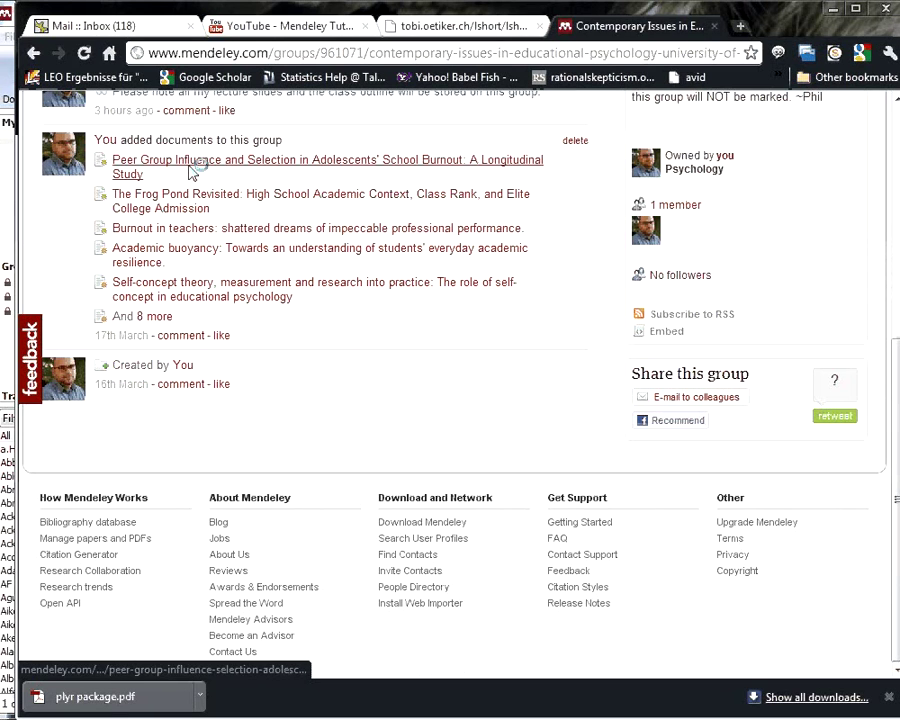
scroll(200, 328, up, 3)
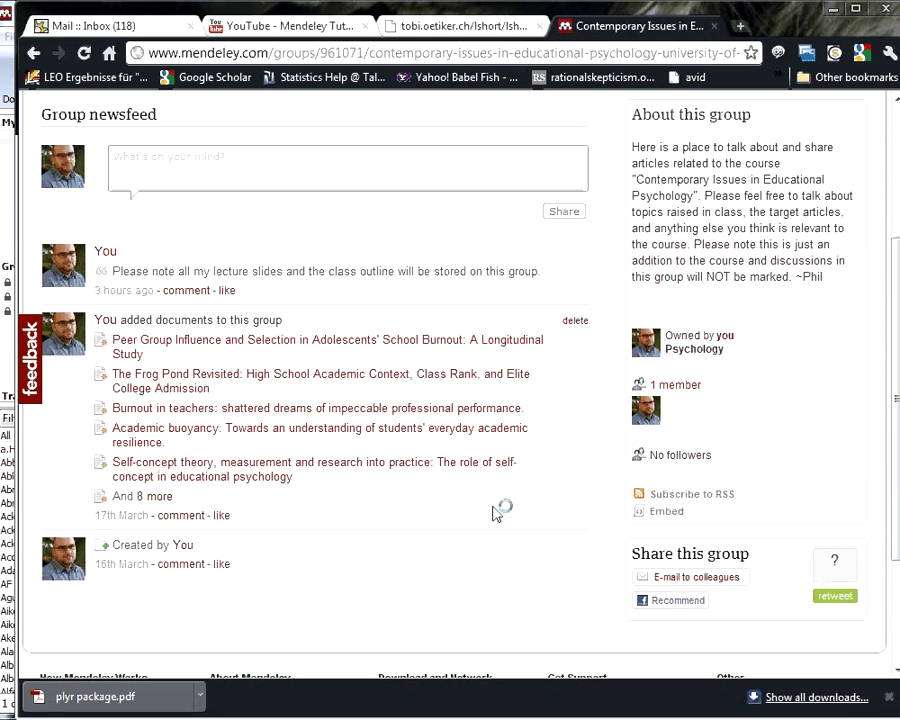
scroll(497, 513, down, 1)
scroll(497, 513, up, 4)
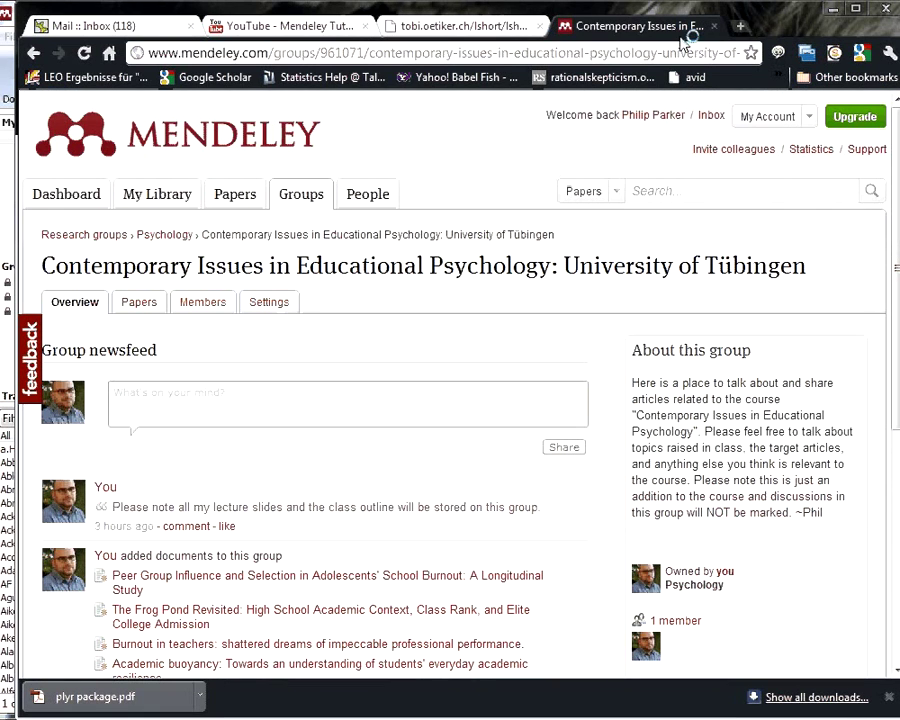
- Close the group's browser tab and switch back to Mendeley Desktop's All Documents list
click(716, 27)
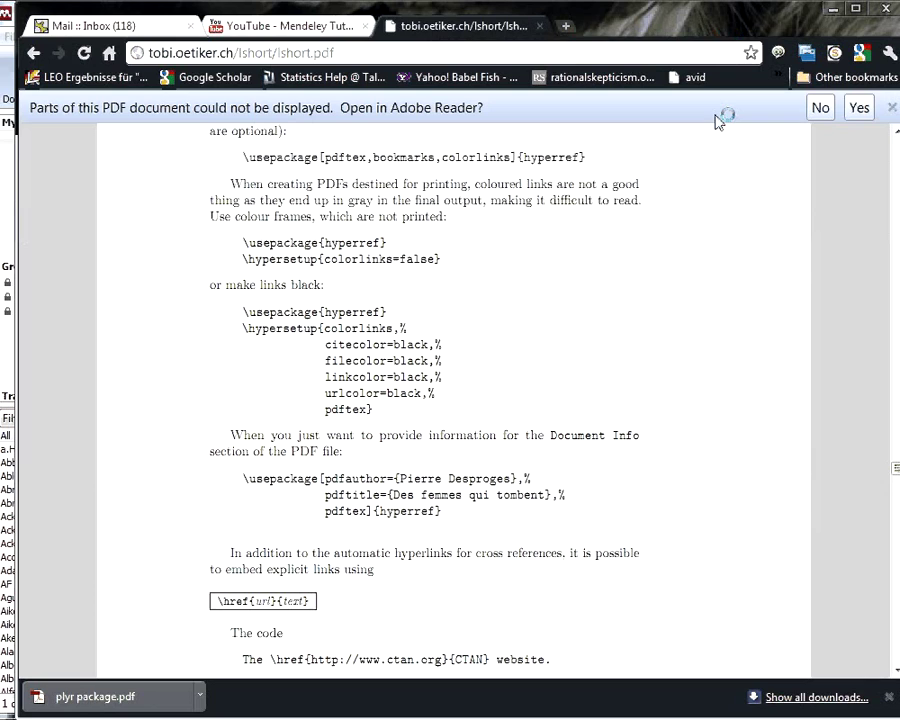
key(alt+Tab)
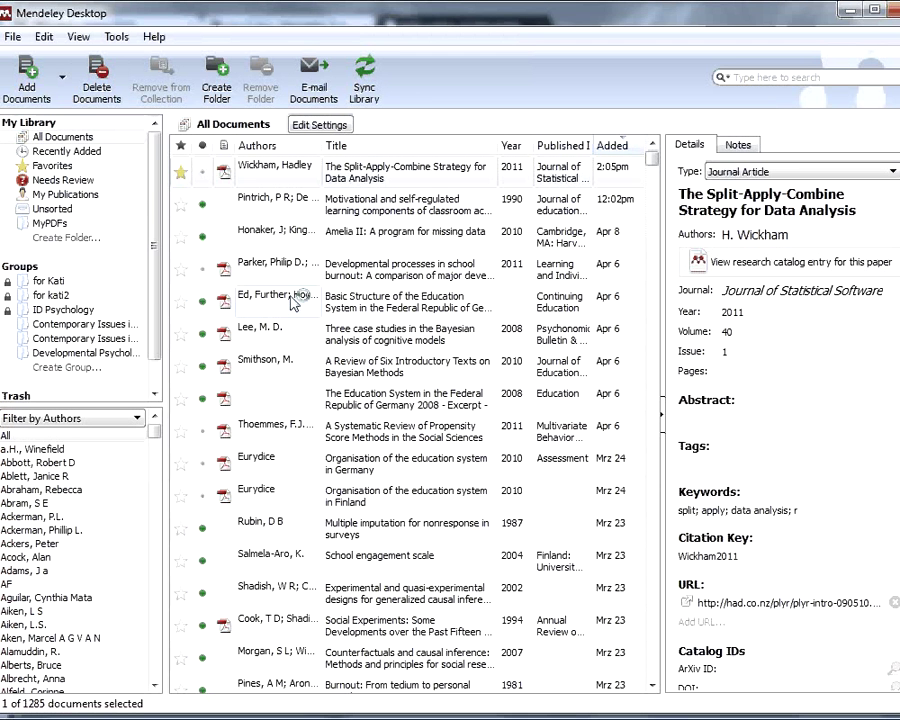